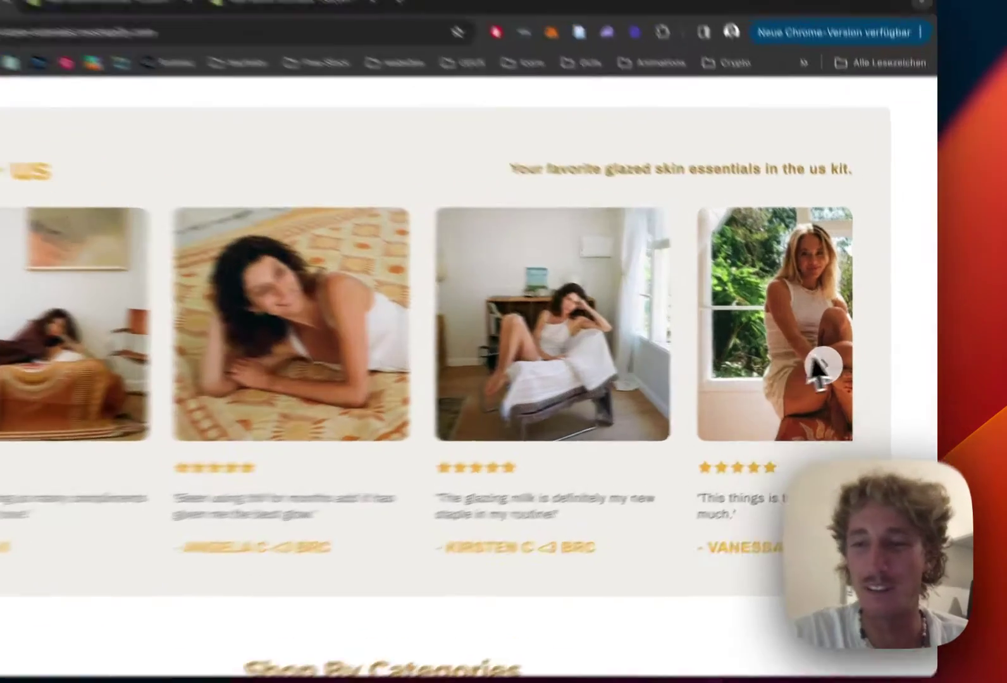
Go from the testimonial carousel preview to the Section Store and browse Explore Sections.
click(849, 369)
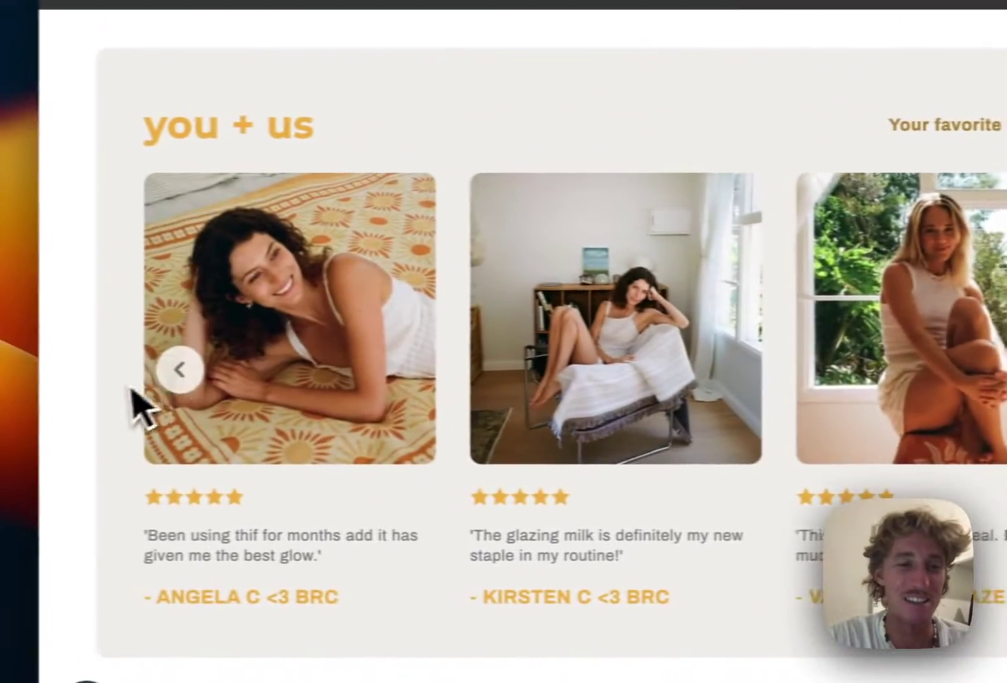
click(179, 372)
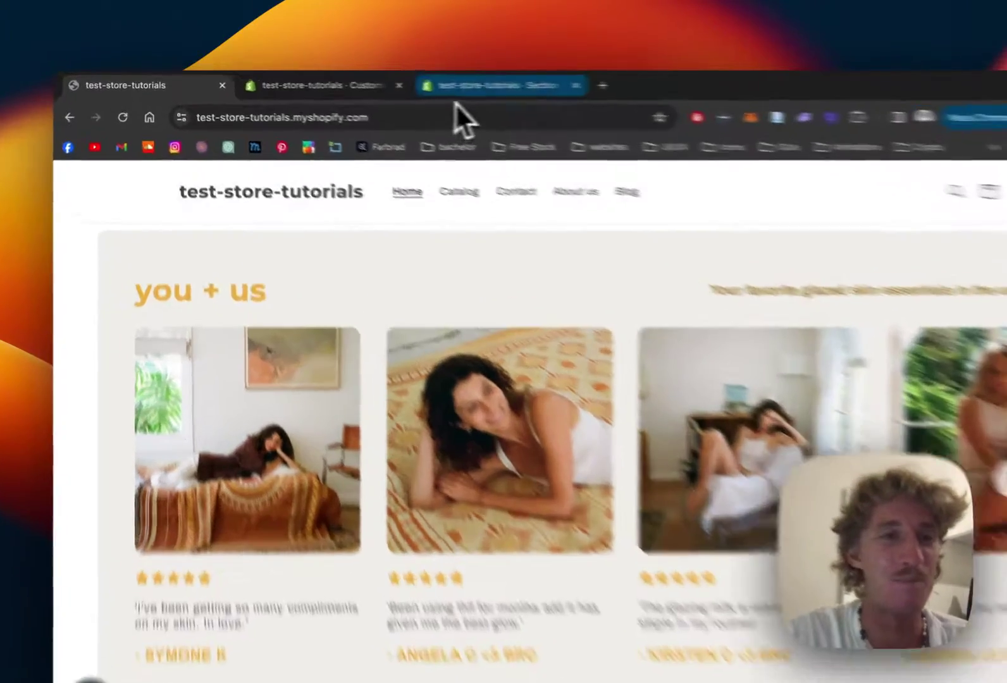
click(405, 82)
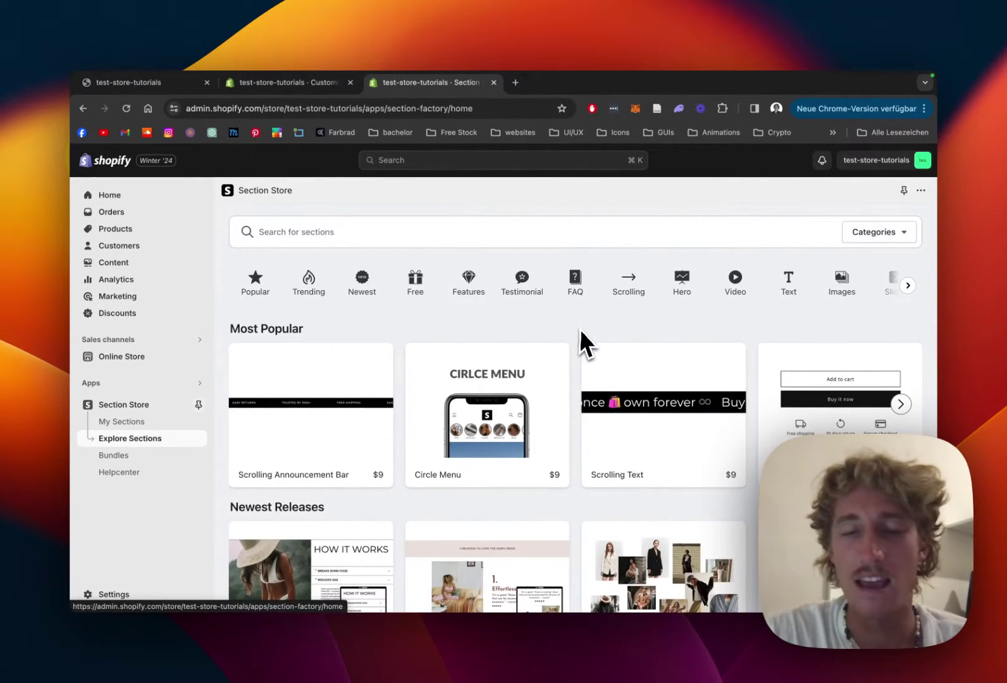
scroll(581, 329, down, 1)
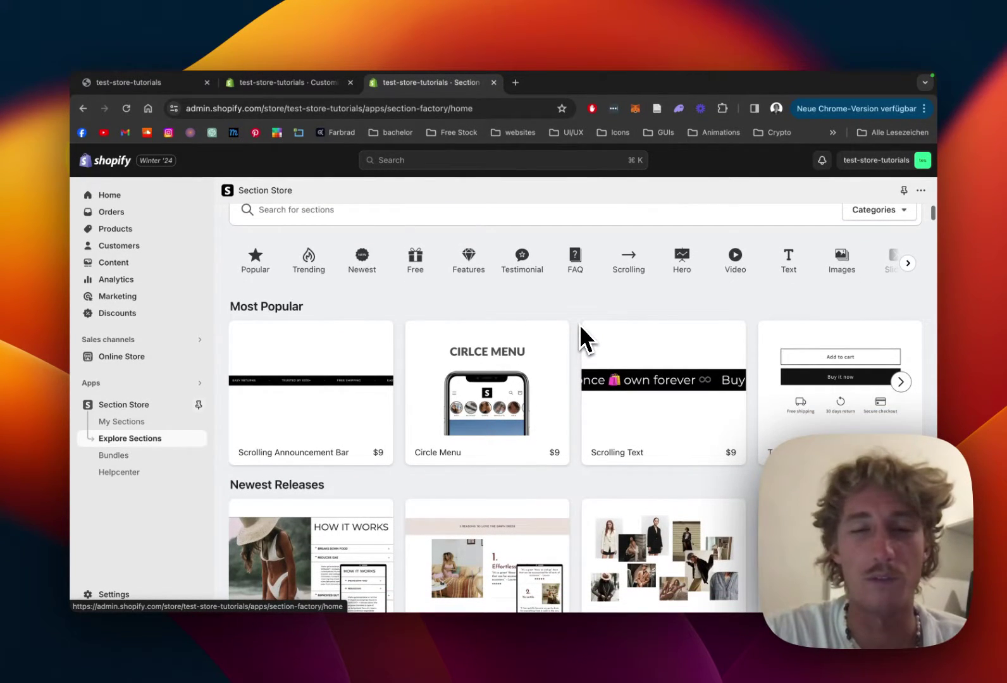
scroll(580, 326, down, 1)
scroll(587, 339, up, 2)
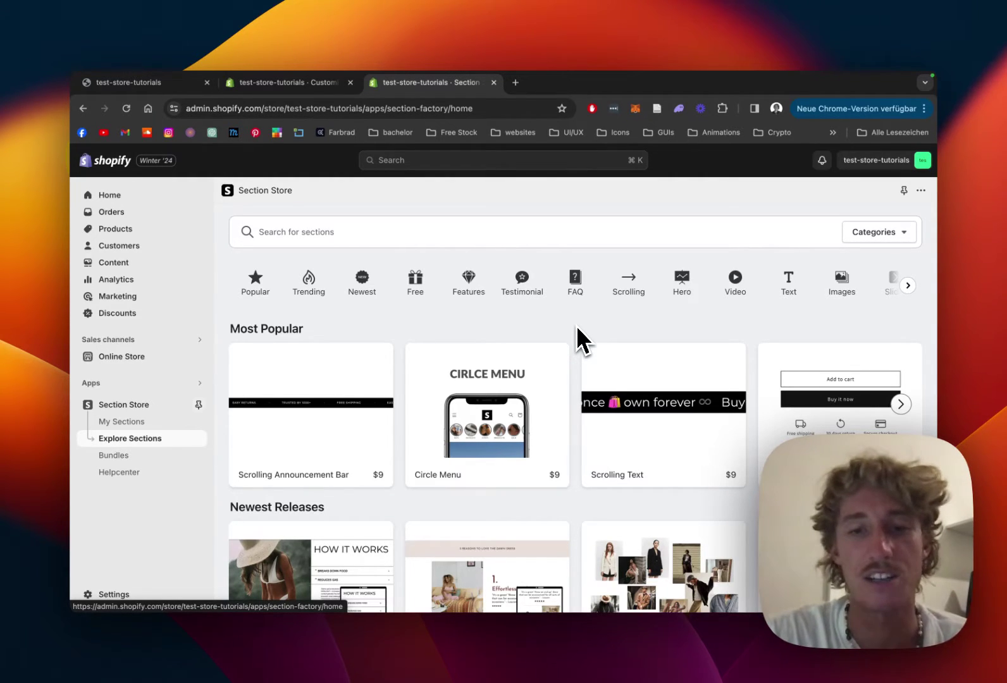
scroll(577, 328, down, 2)
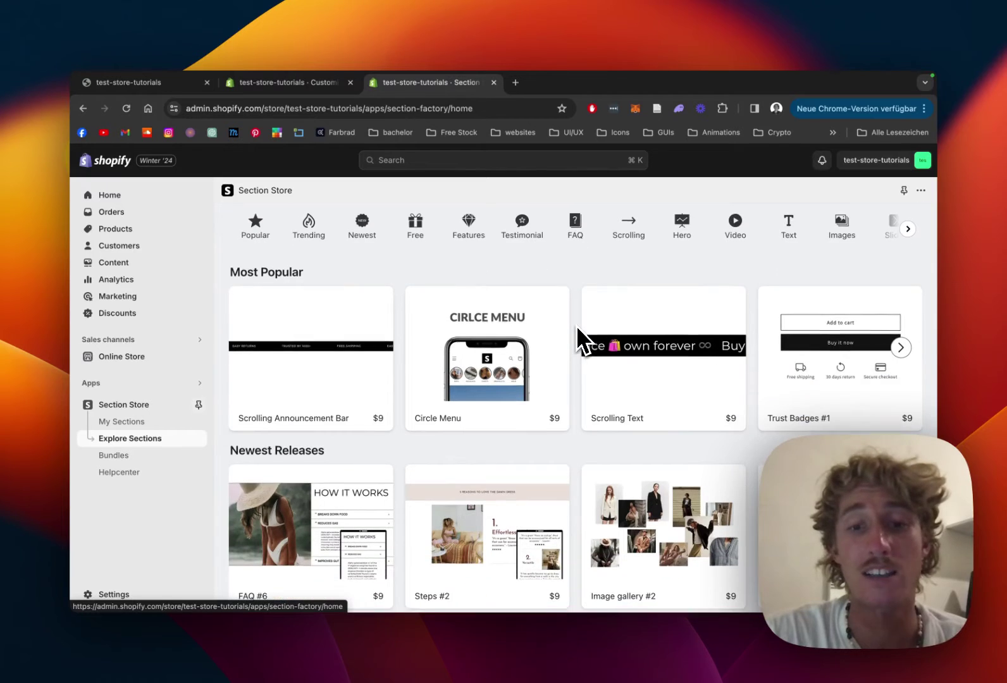
scroll(577, 328, down, 4)
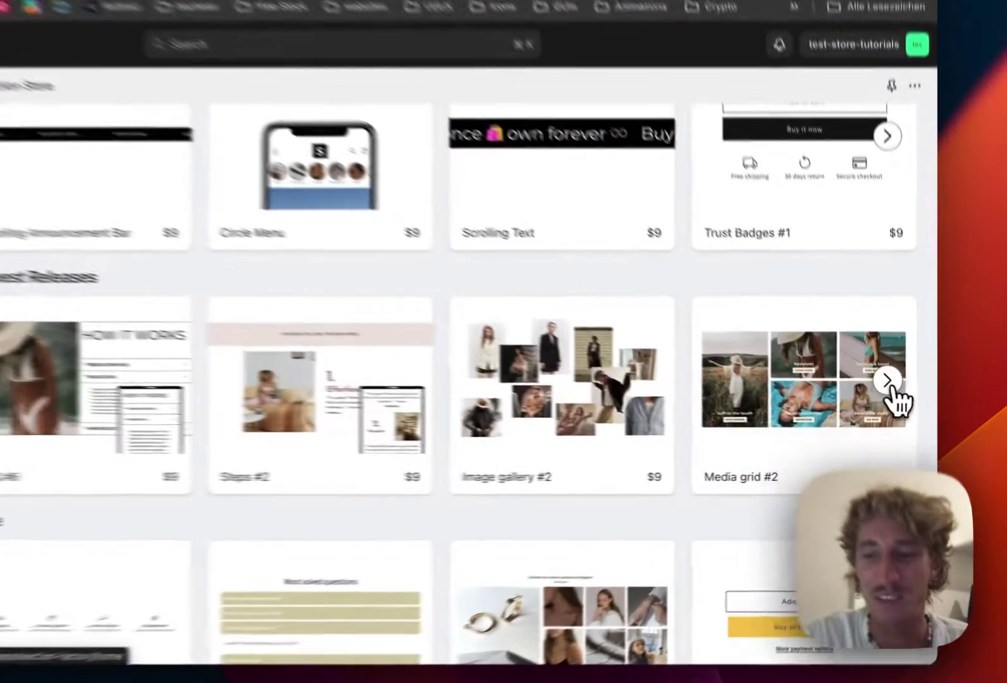
Page through Newest Releases and open the Testimonial #10 card, listed at $9 and already owned.
click(901, 405)
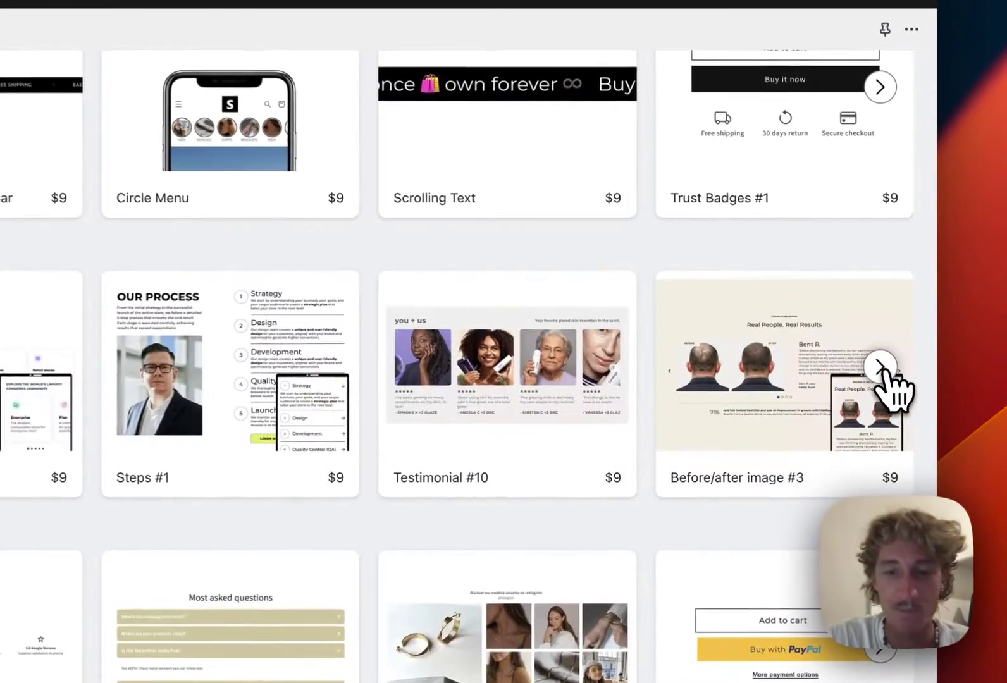
click(881, 368)
click(881, 366)
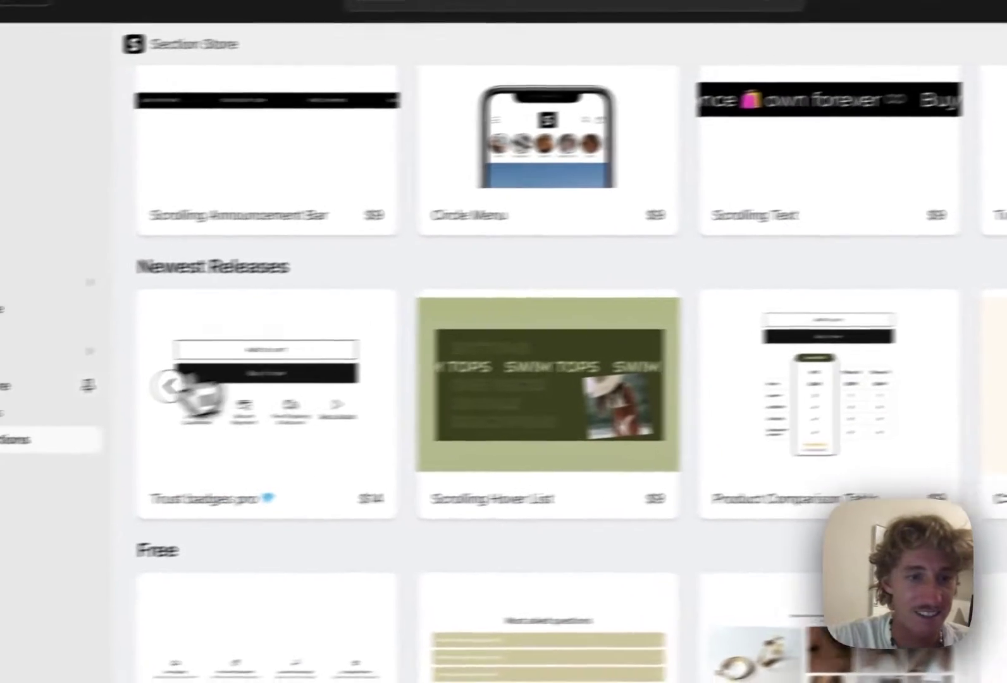
click(175, 386)
click(275, 372)
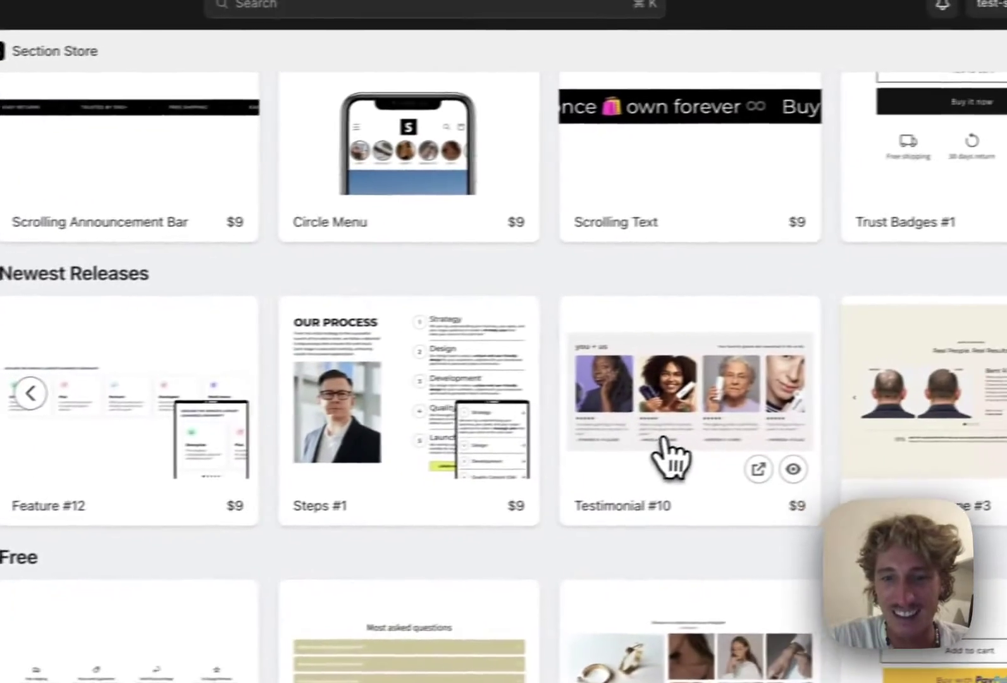
click(884, 446)
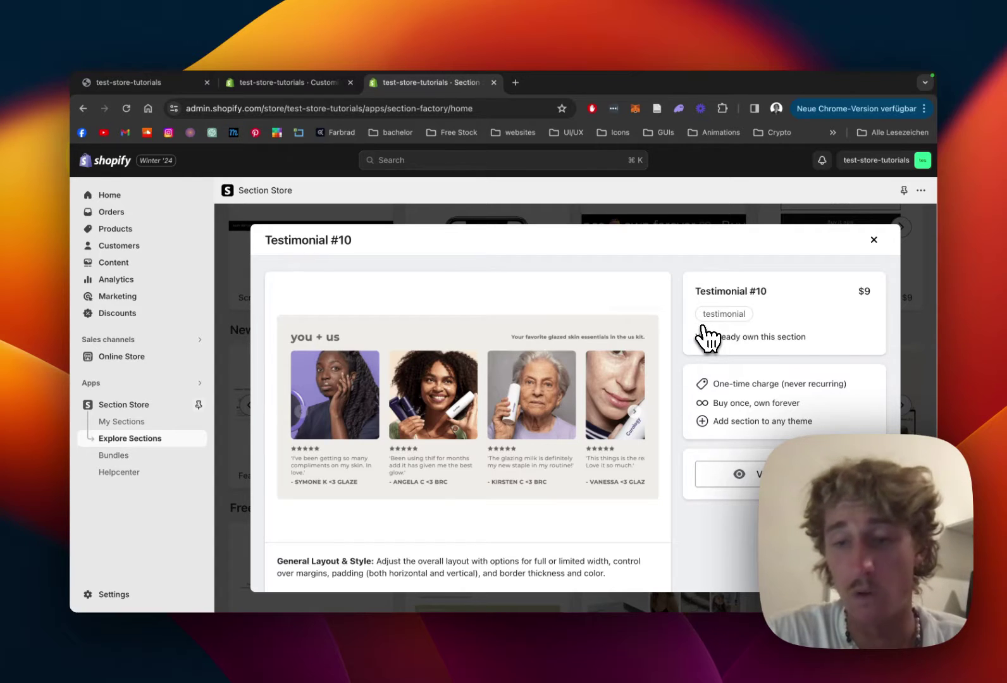
scroll(708, 338, down, 1)
scroll(573, 377, down, 1)
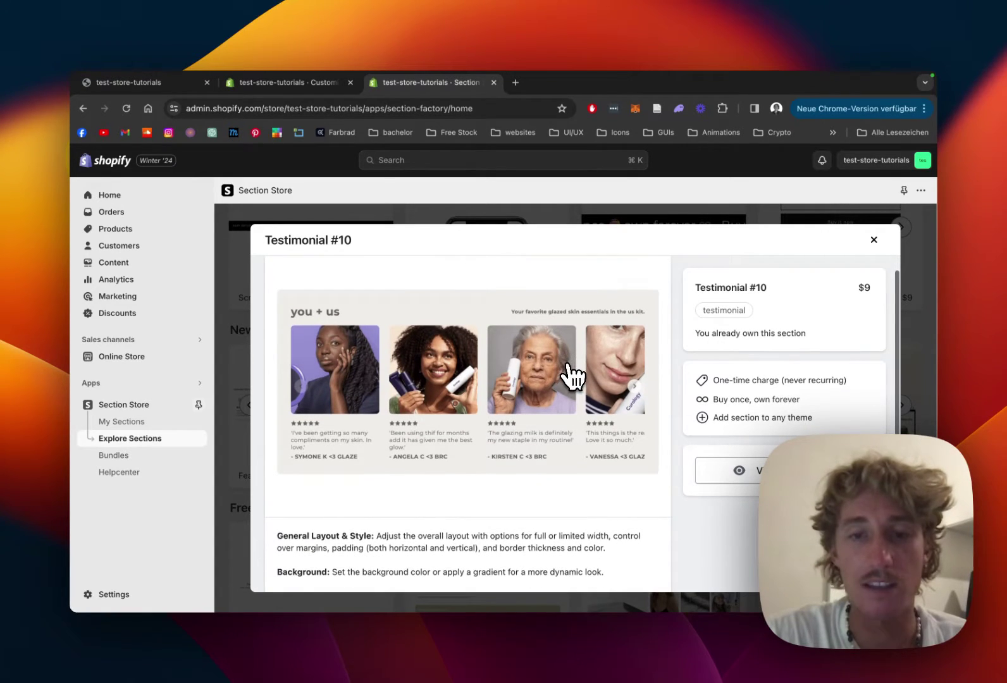
scroll(520, 361, down, 1)
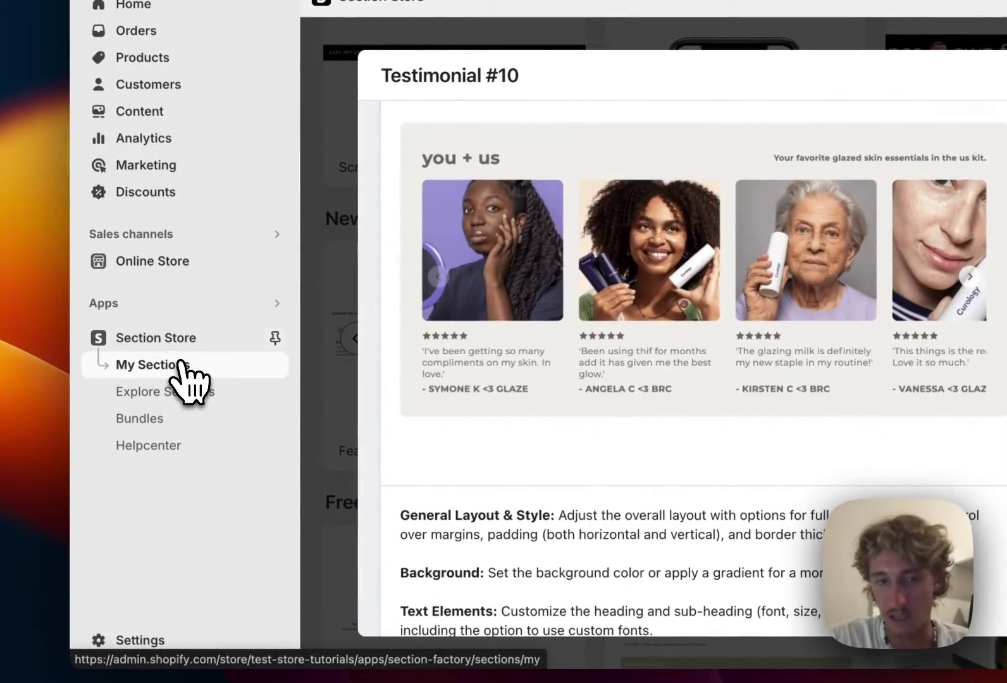
Open My Sections and view Testimonial #10's Add to theme and Customize theme lists without choosing one.
click(180, 365)
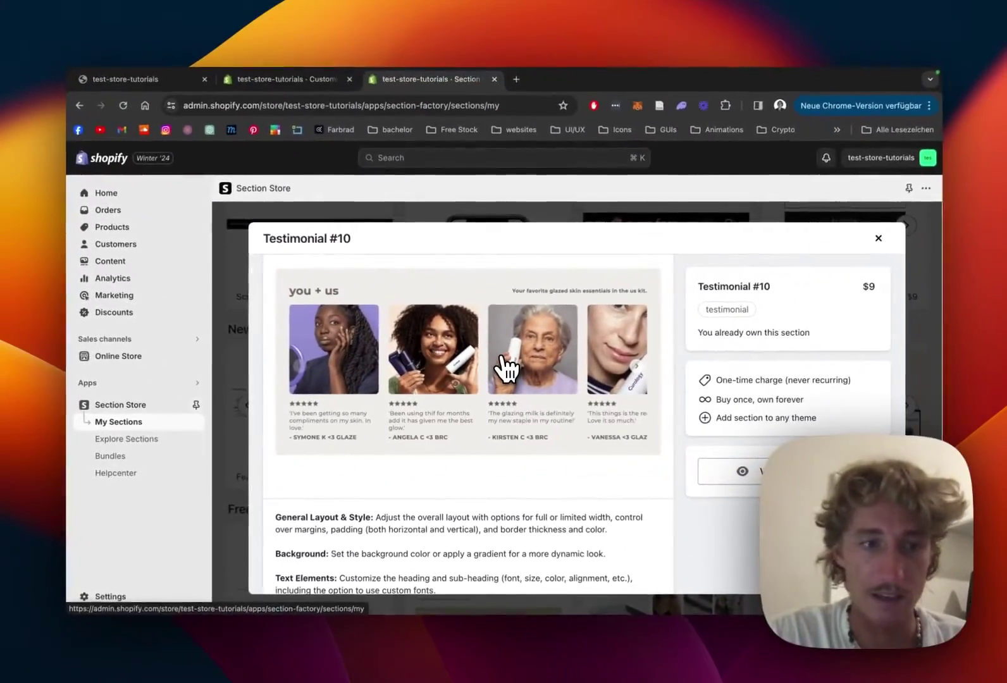
scroll(544, 345, down, 1)
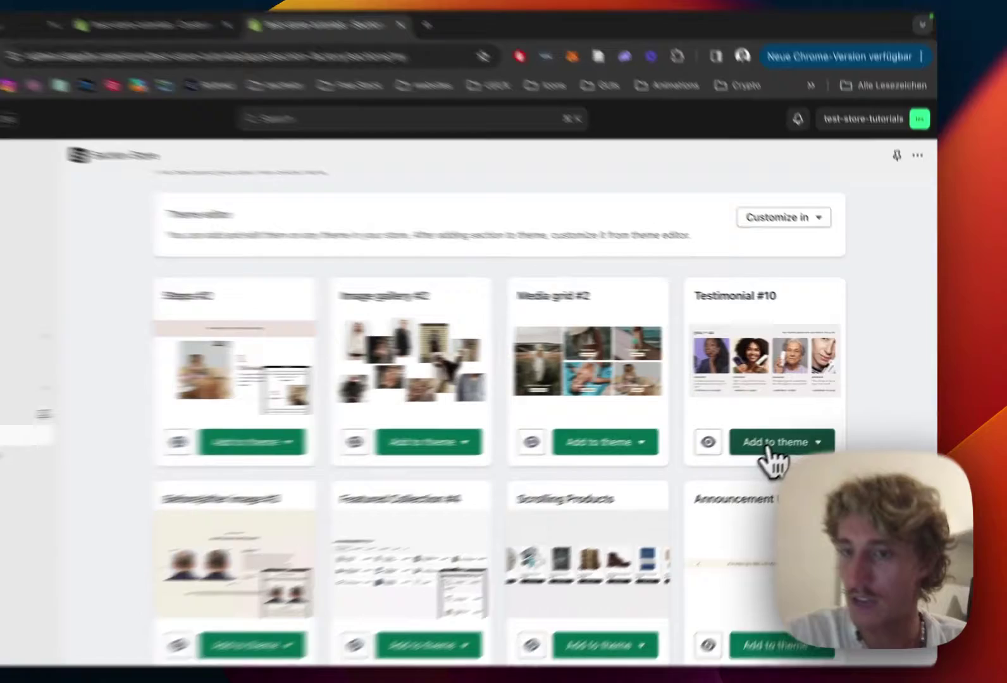
click(783, 426)
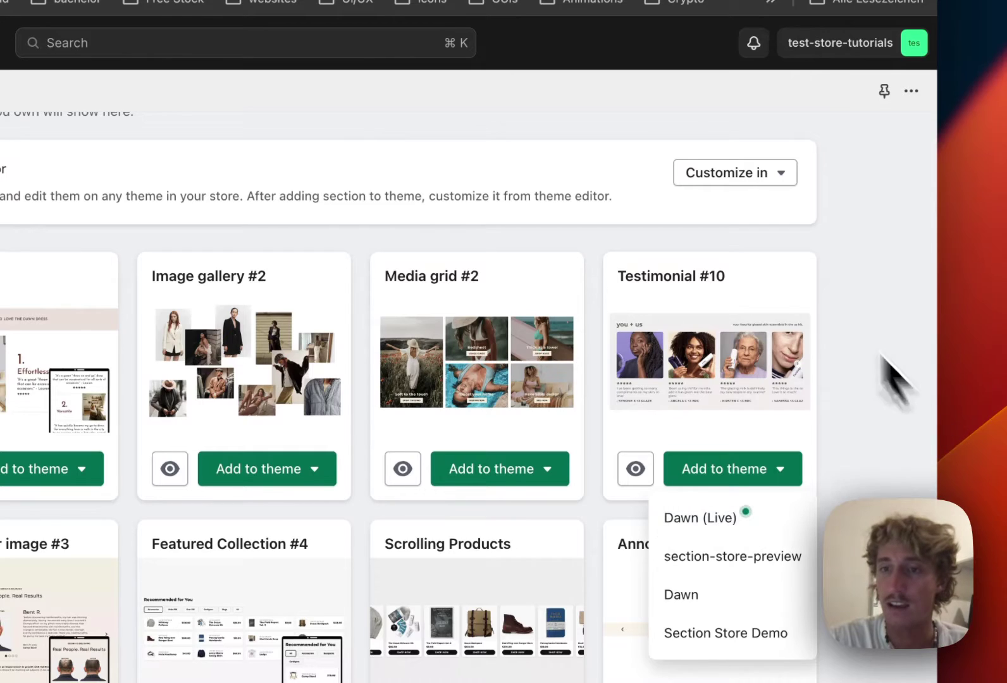
click(751, 182)
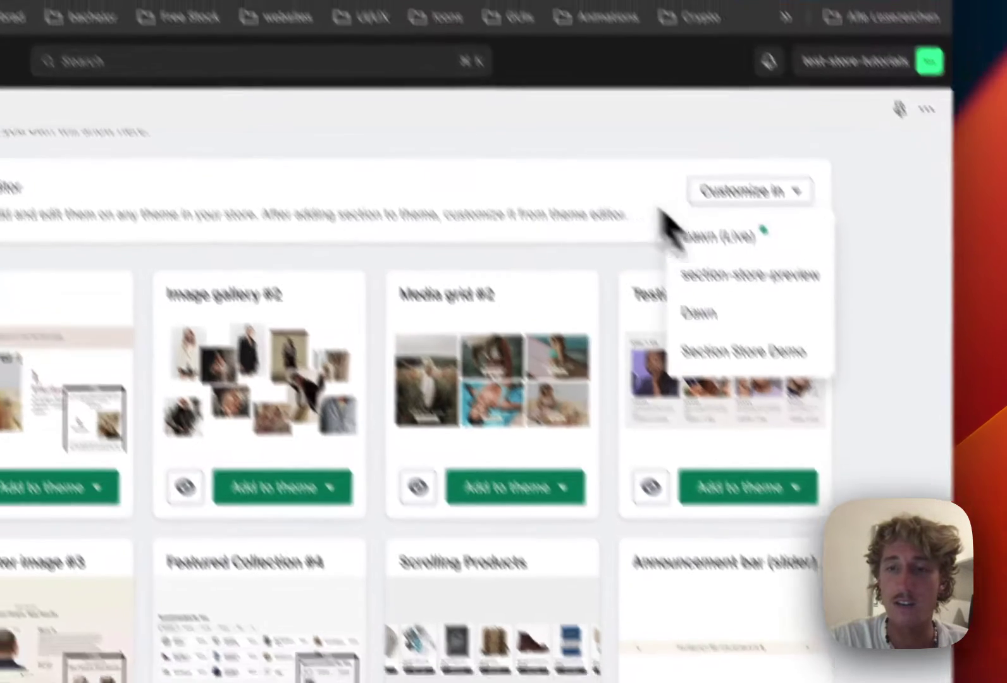
click(658, 201)
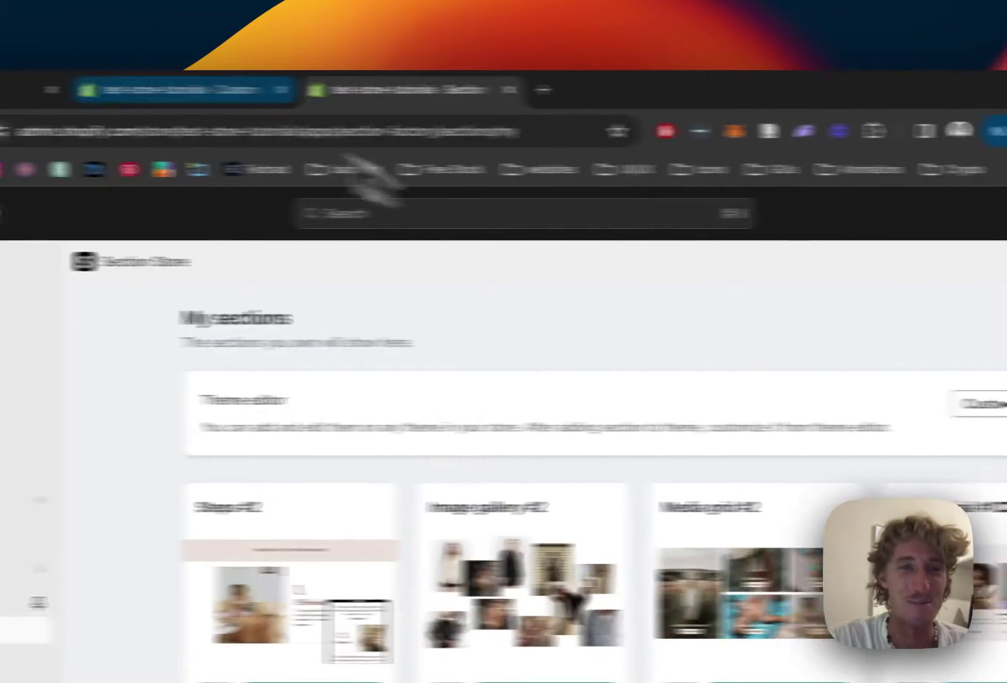
Delete SS - Testimonials #10 from the Dawn home page template and save.
click(44, 89)
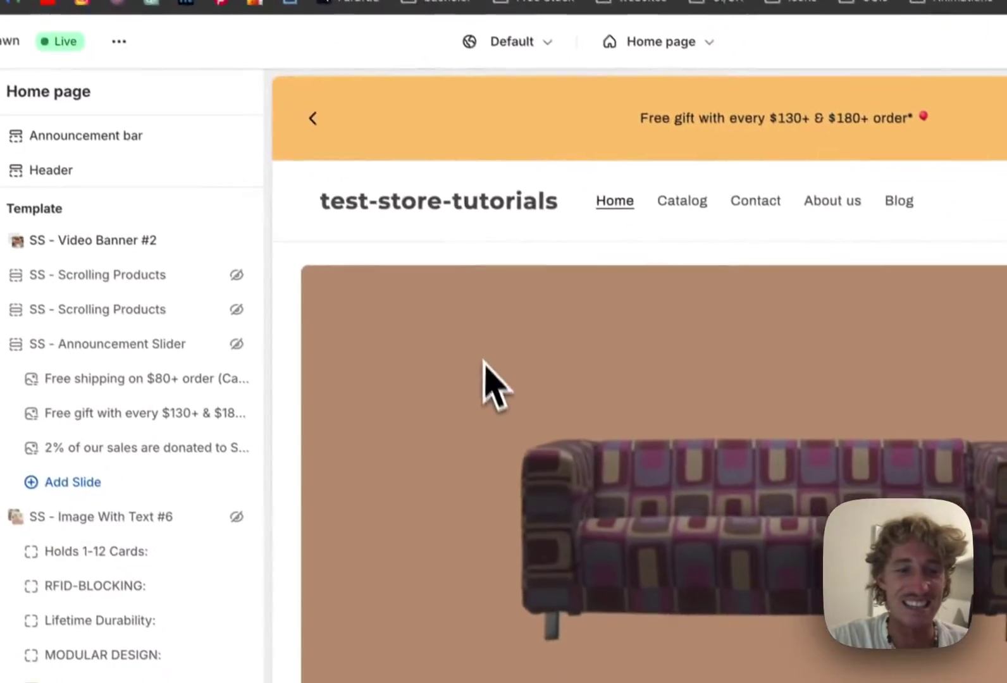
scroll(483, 415, down, 10)
scroll(585, 274, up, 1)
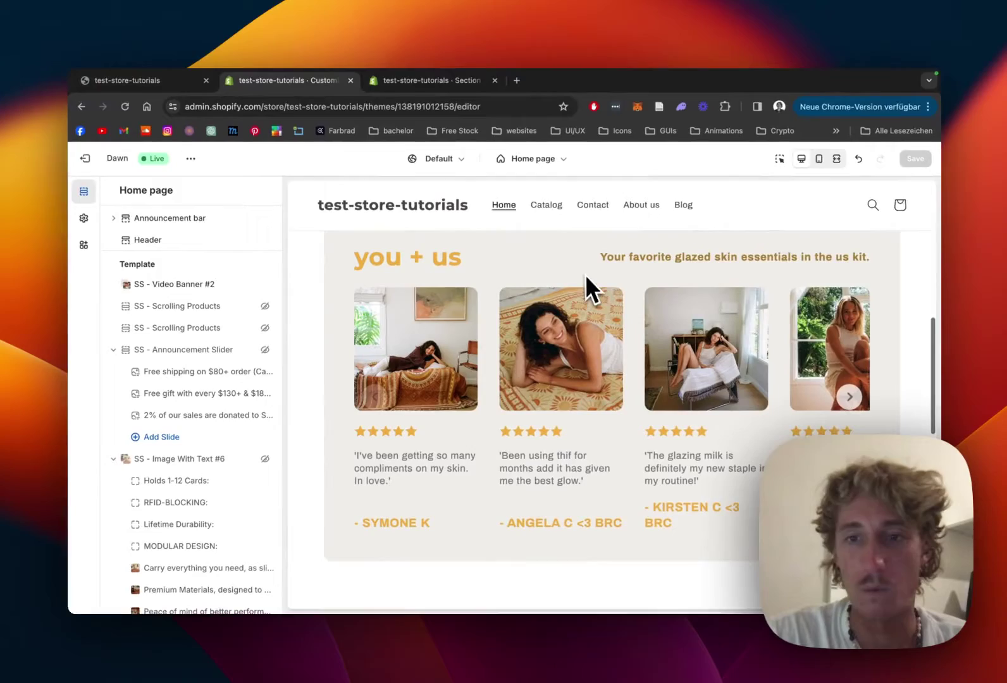
scroll(244, 510, down, 1)
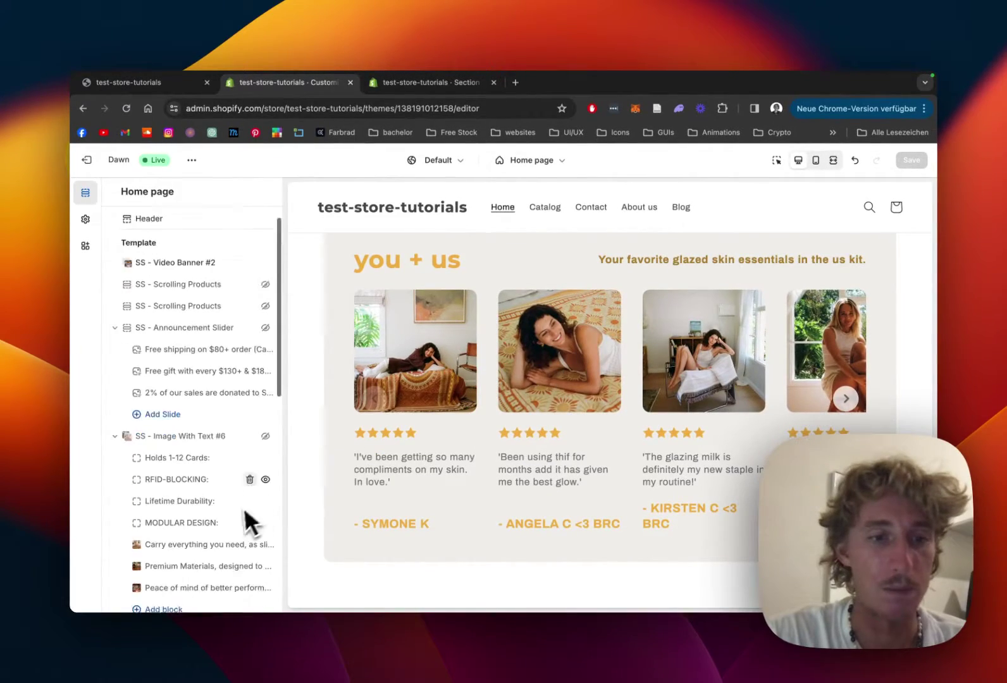
scroll(240, 519, down, 5)
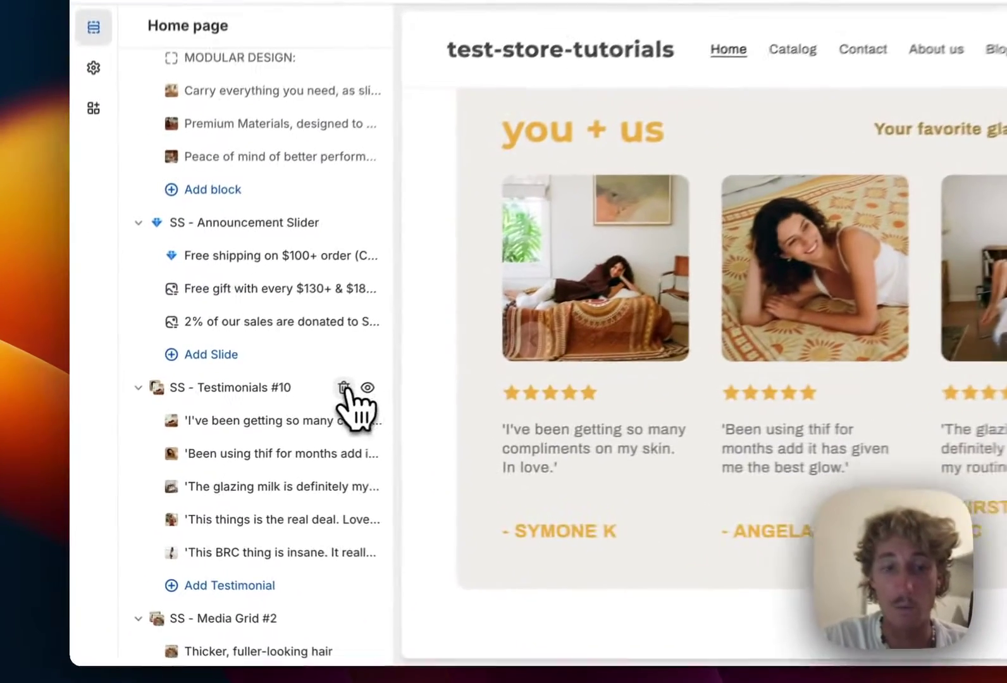
click(250, 430)
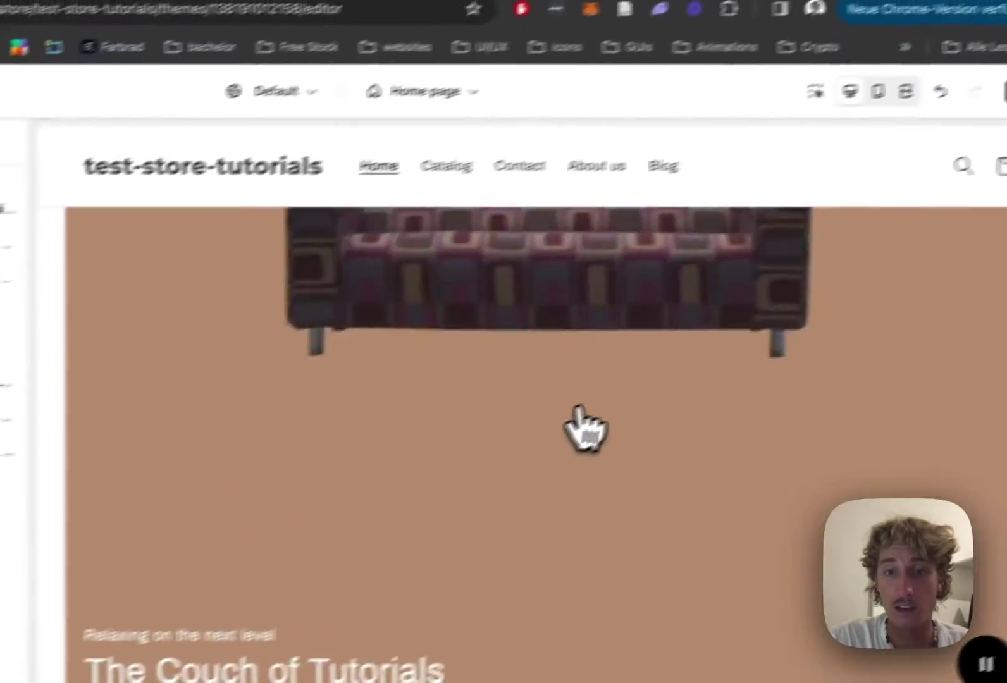
scroll(580, 427, down, 8)
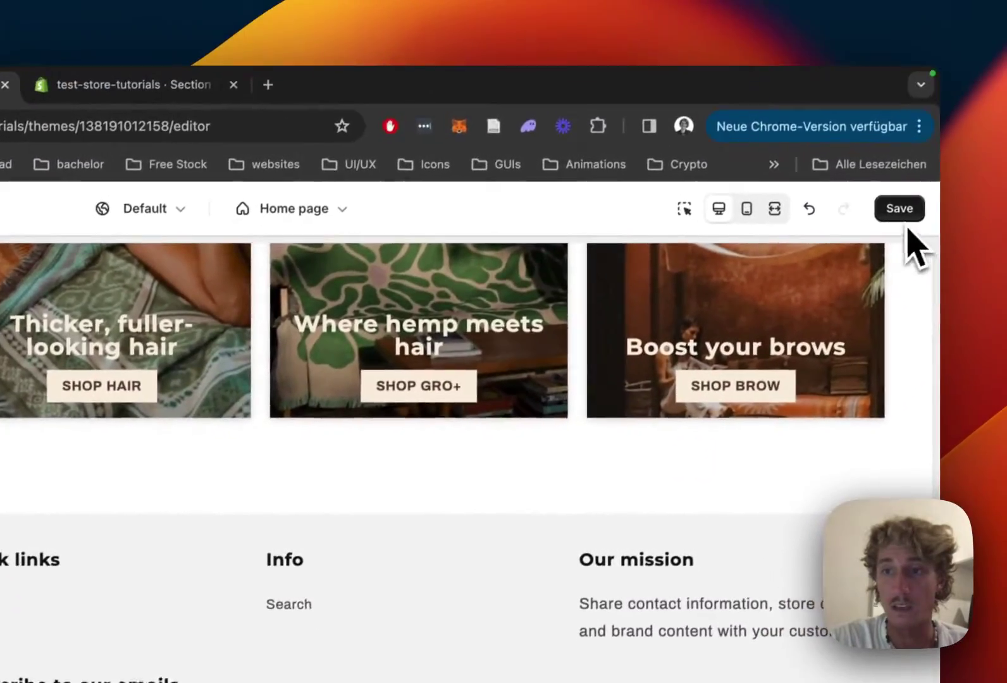
click(925, 167)
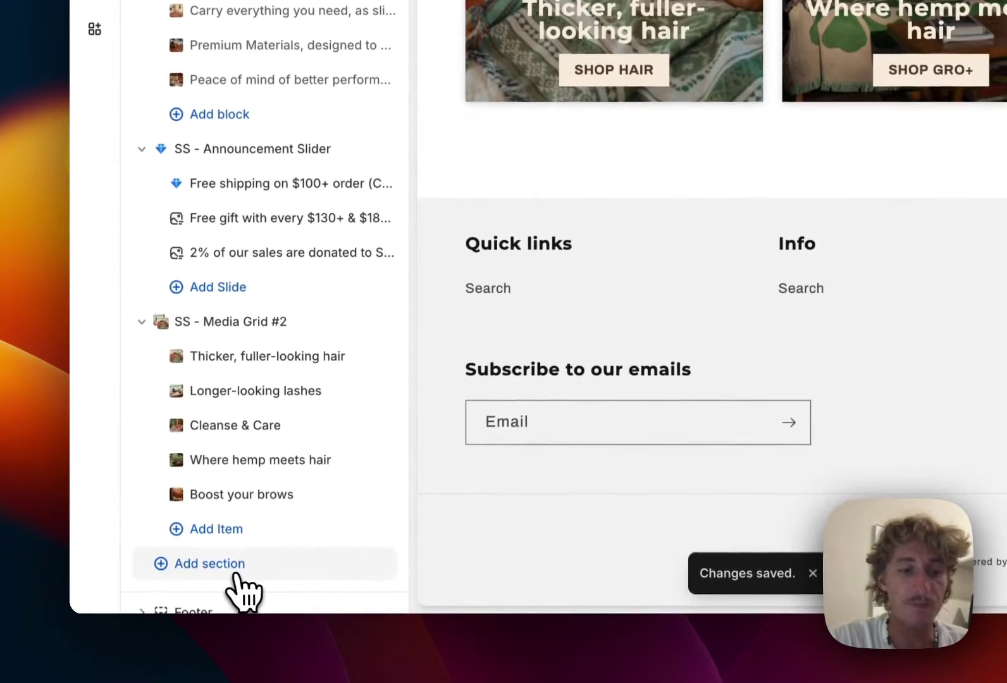
Add SS - Testimonials #10 back to the home page and bring its 'you + us' carousel into view.
click(235, 575)
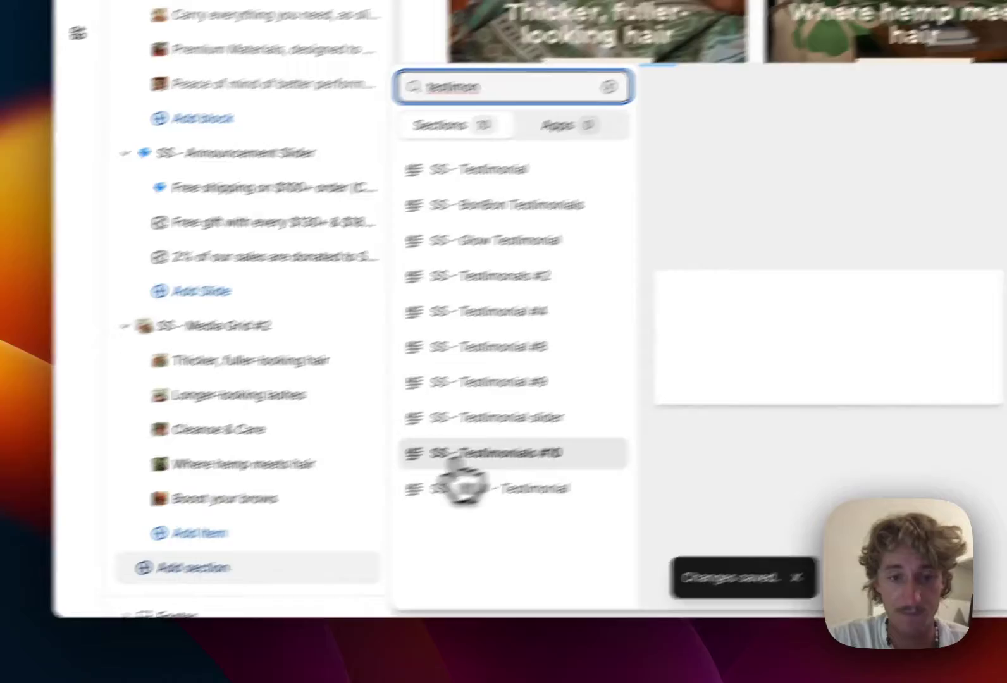
click(457, 457)
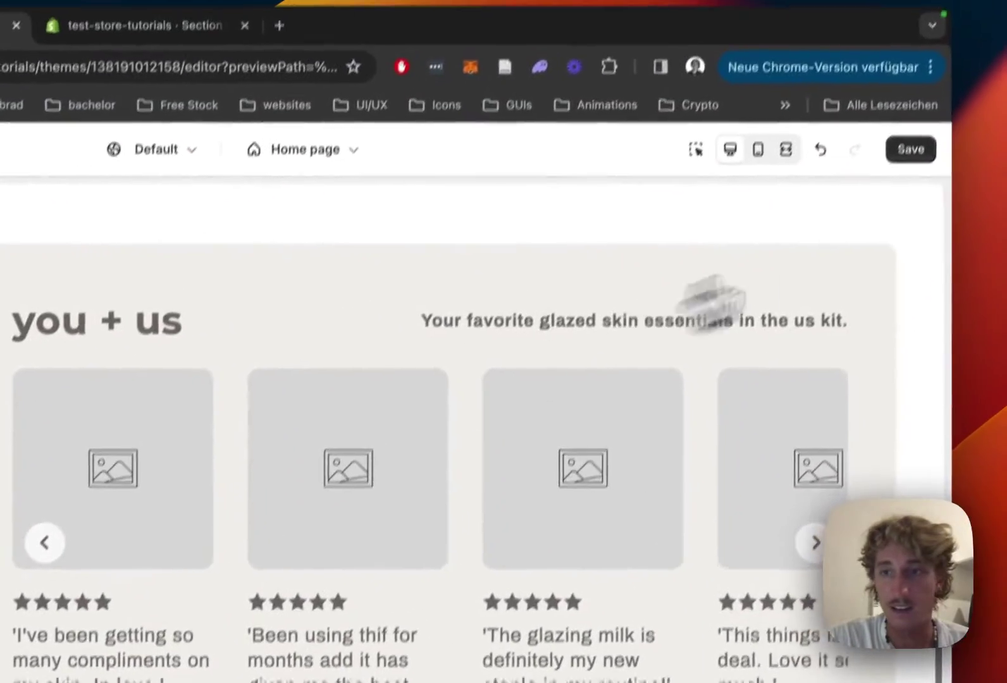
click(899, 209)
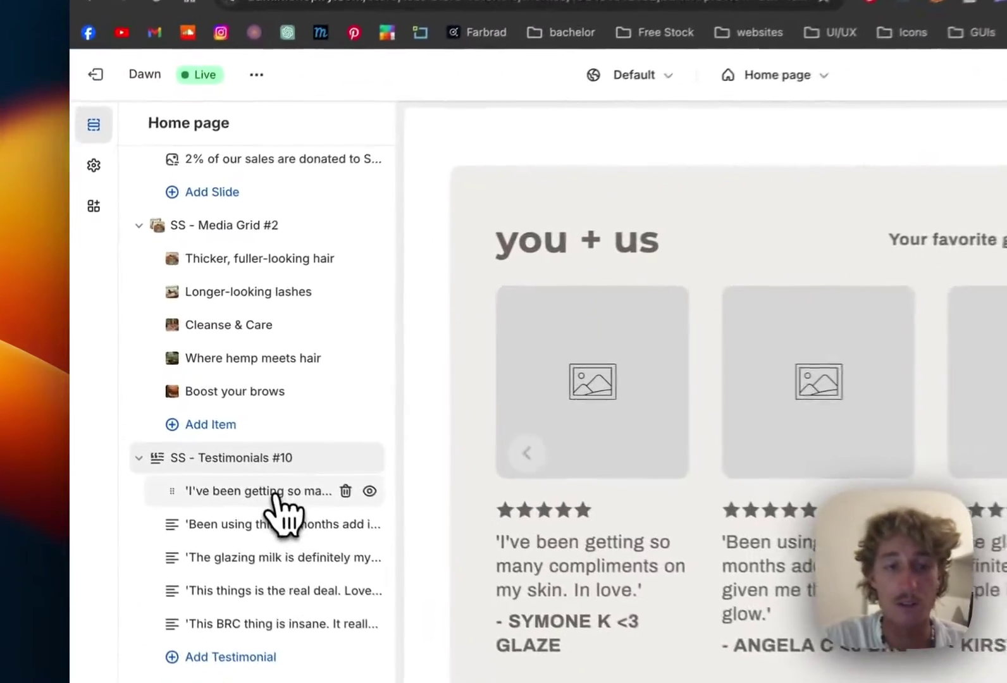
Give the first testimonial the pexels-alexandre-weiss photo.
click(201, 433)
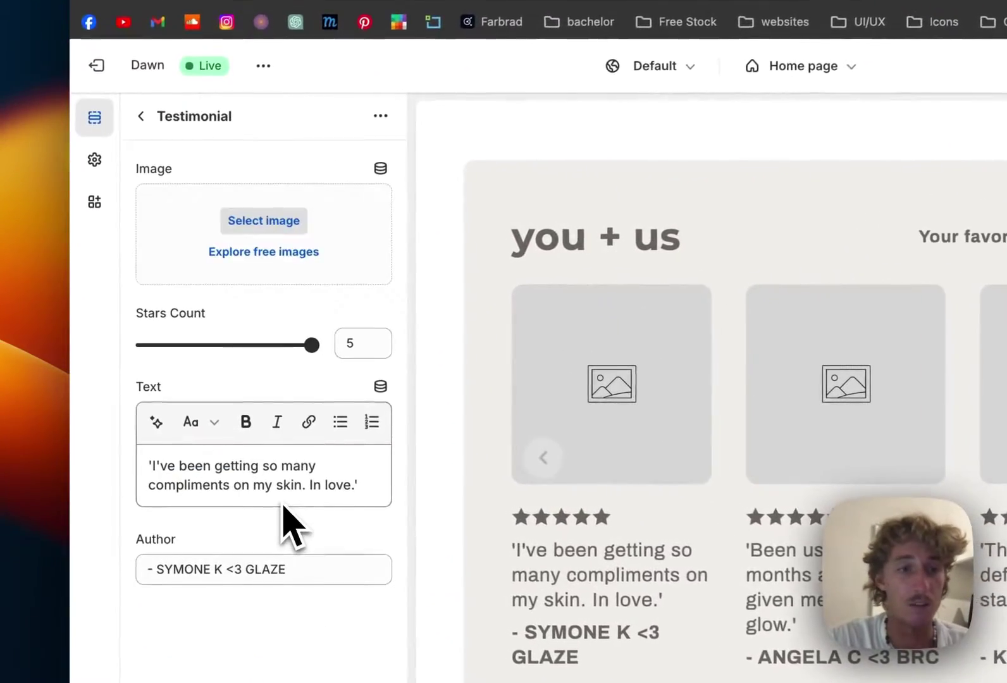
click(264, 220)
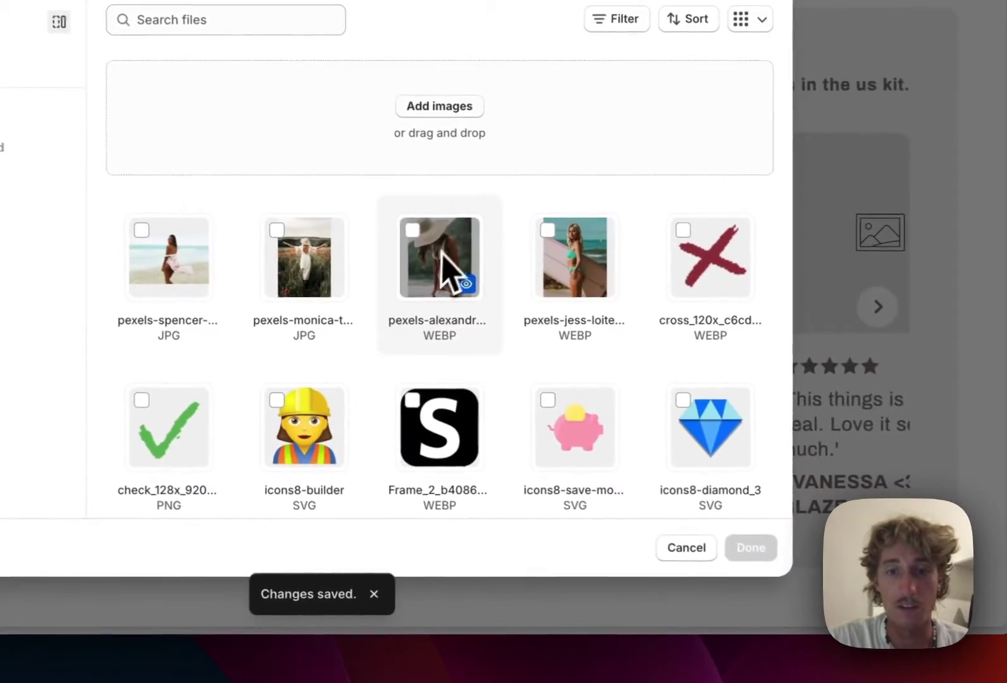
click(478, 159)
click(781, 558)
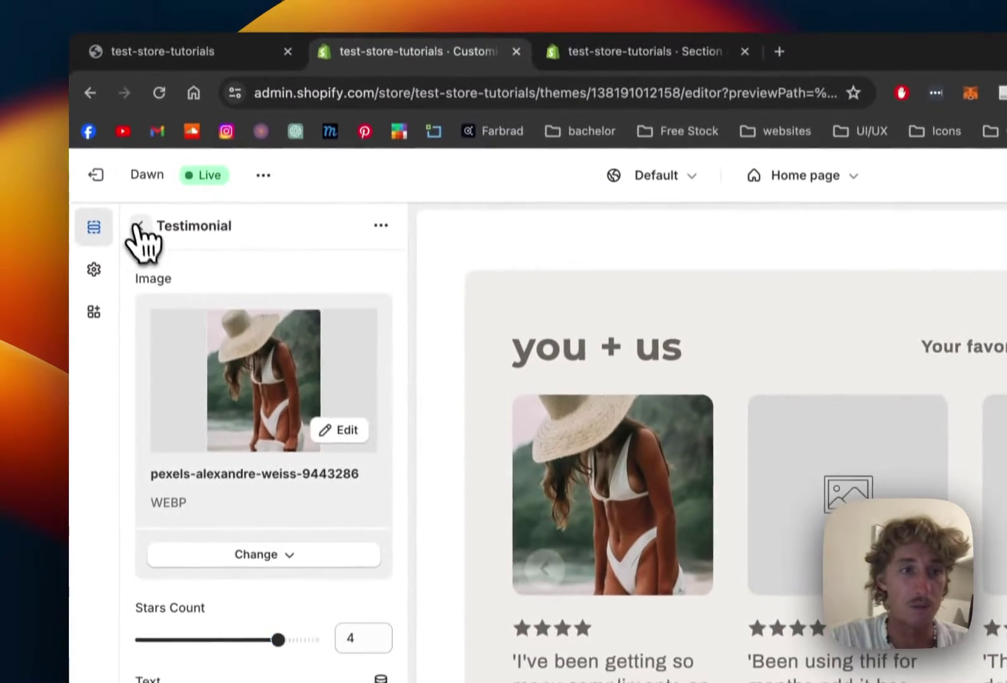
click(132, 63)
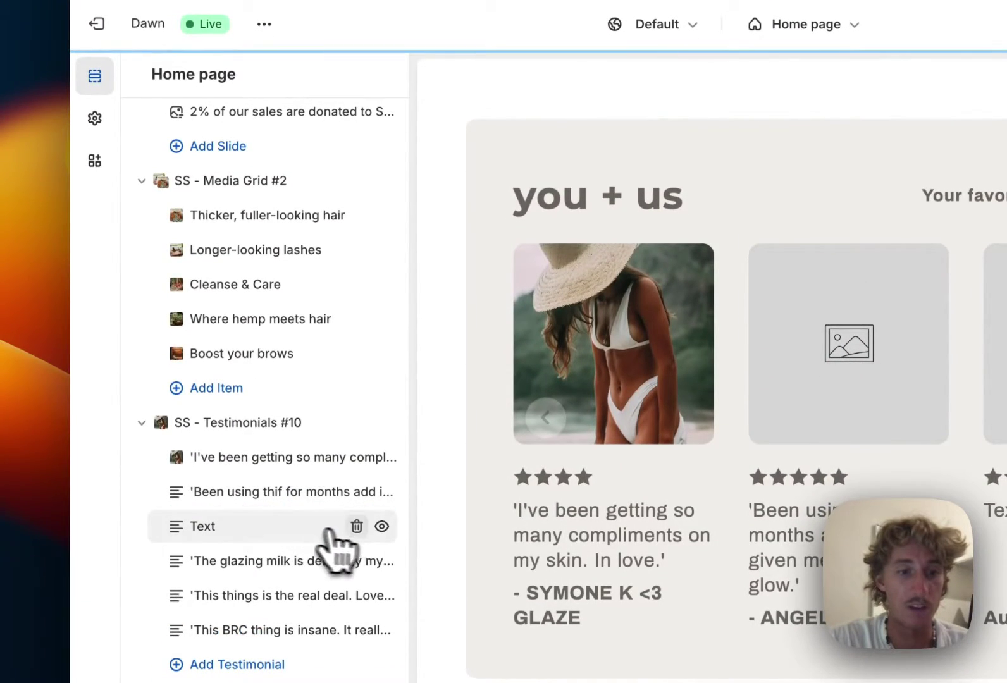
Give the second testimonial the pexels-monica-turlui photo and change its quote ending to 'version of myself'.
click(258, 493)
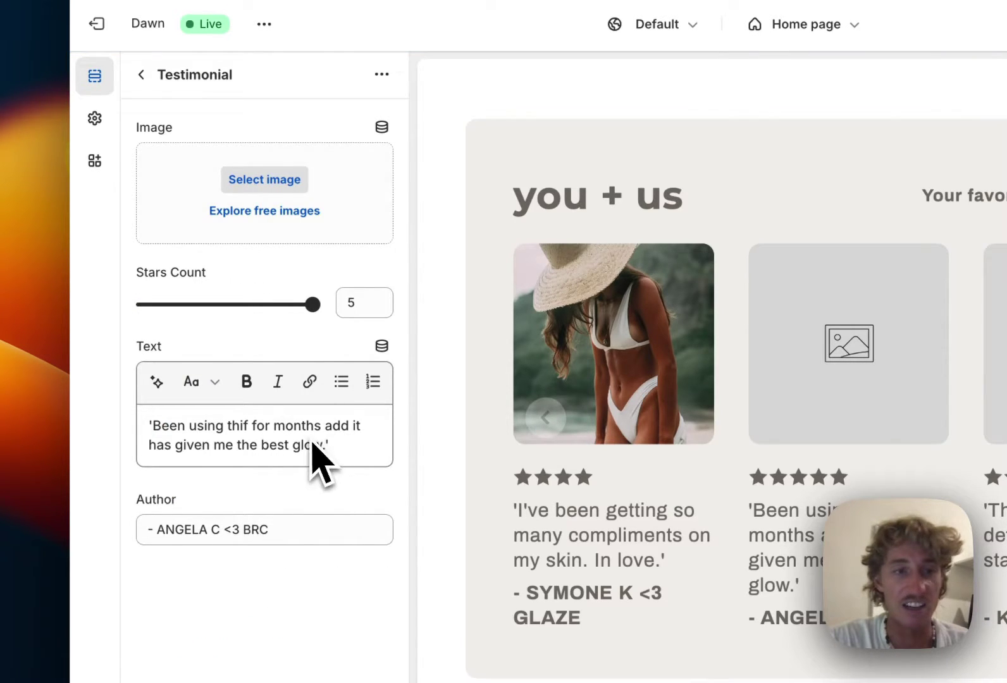
click(253, 183)
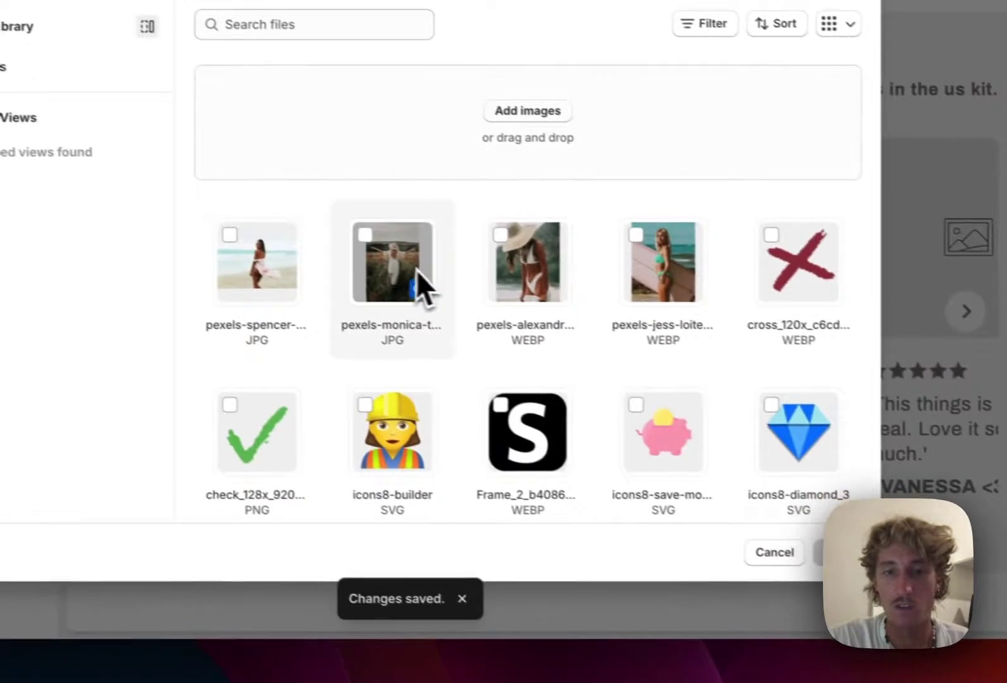
click(750, 377)
click(805, 544)
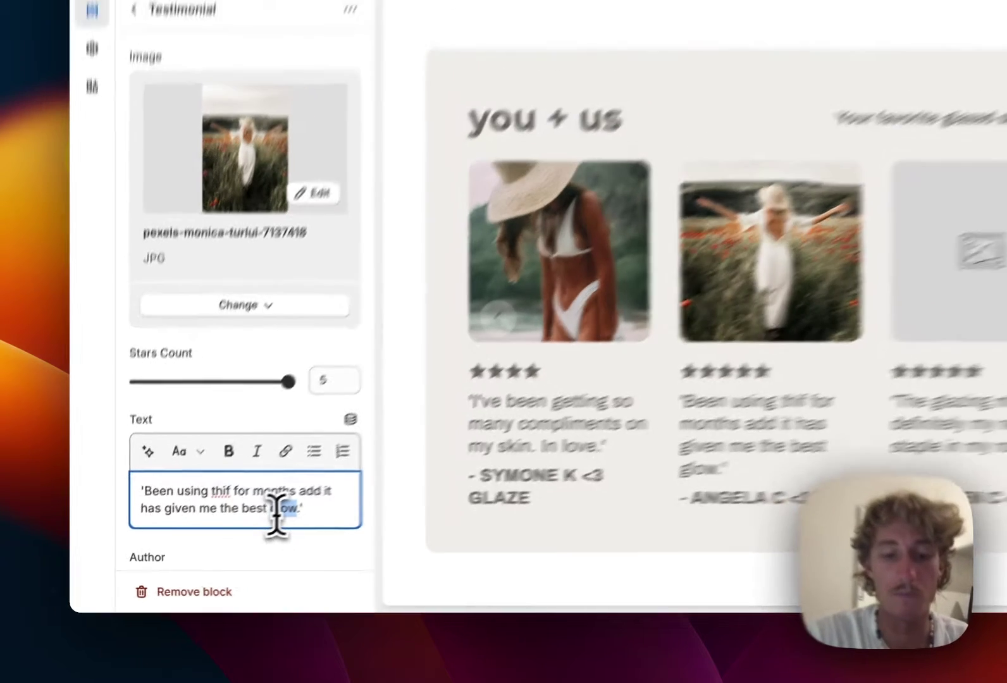
text(version)
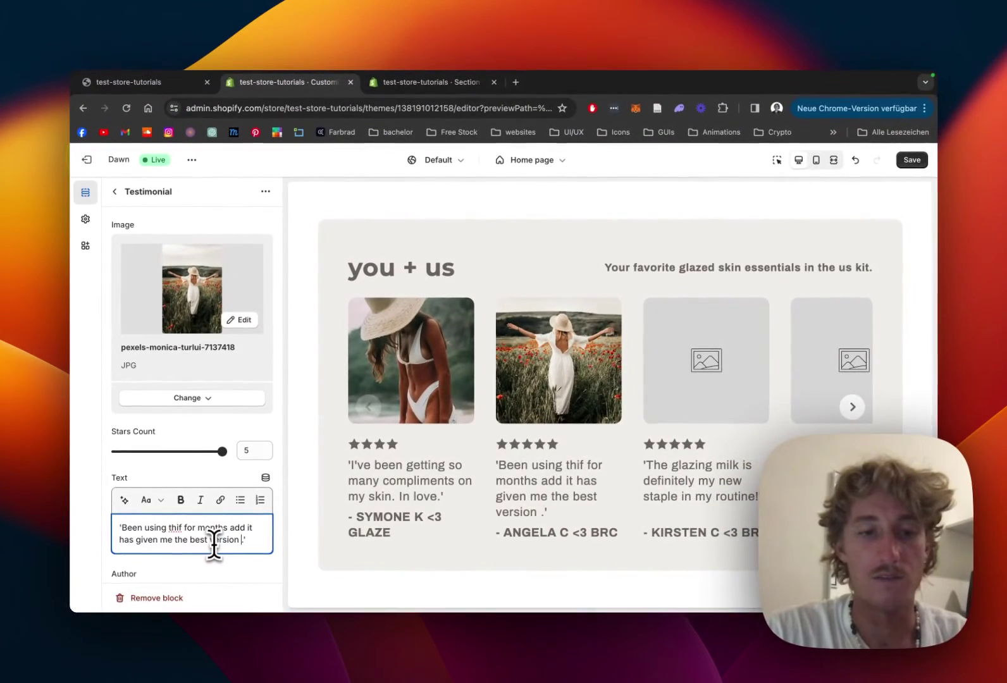
text( of myself)
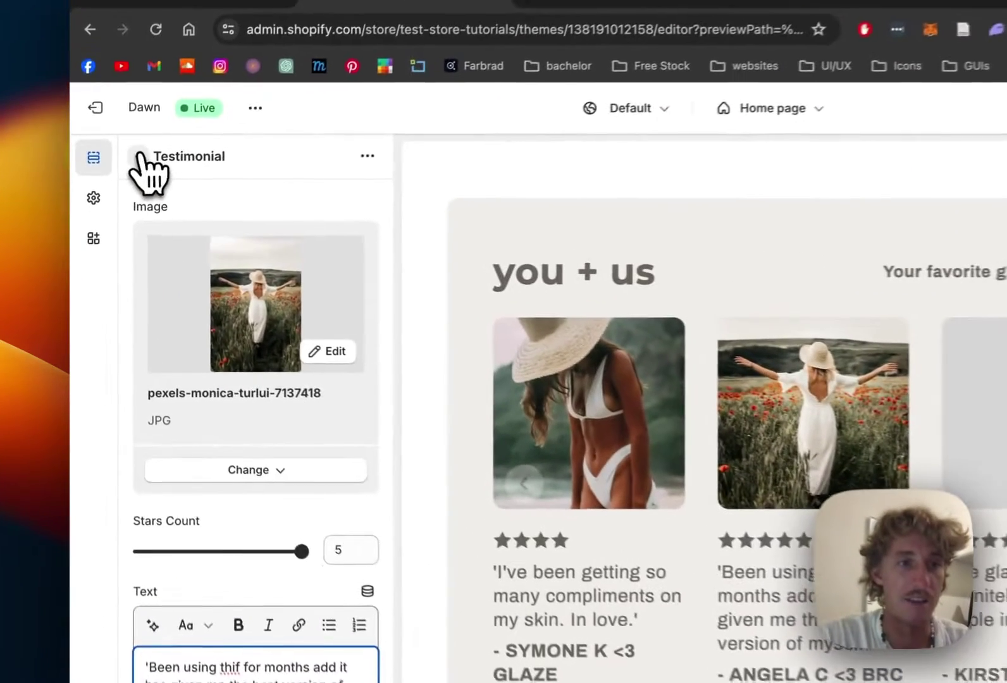
Give the glazing milk testimonial the pexels-jess-loiterton photo and a 4.5 star rating.
click(115, 191)
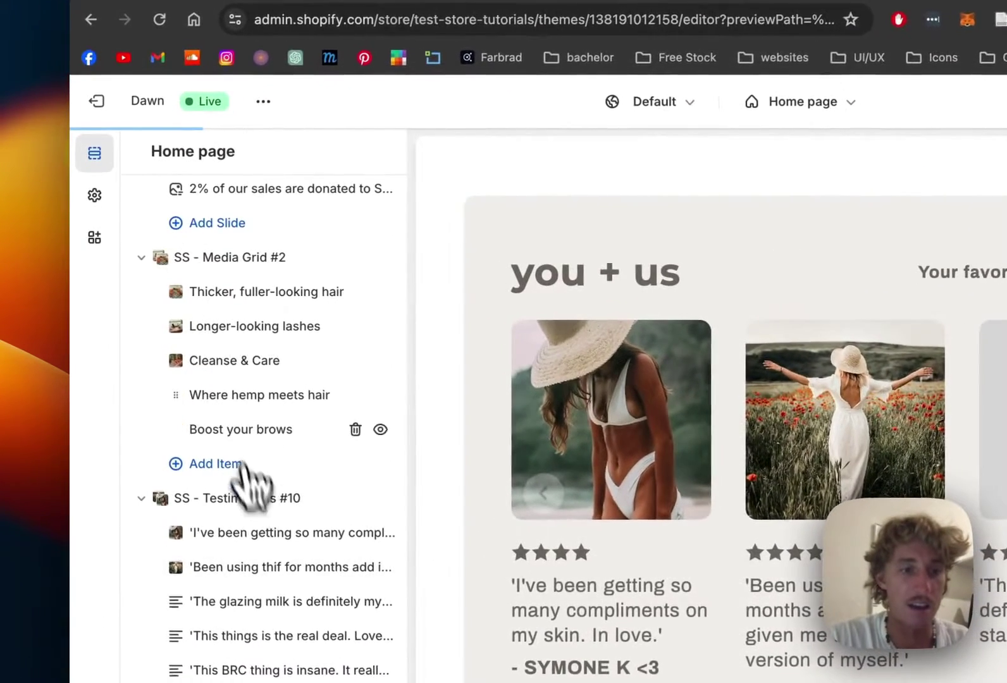
click(266, 536)
click(265, 193)
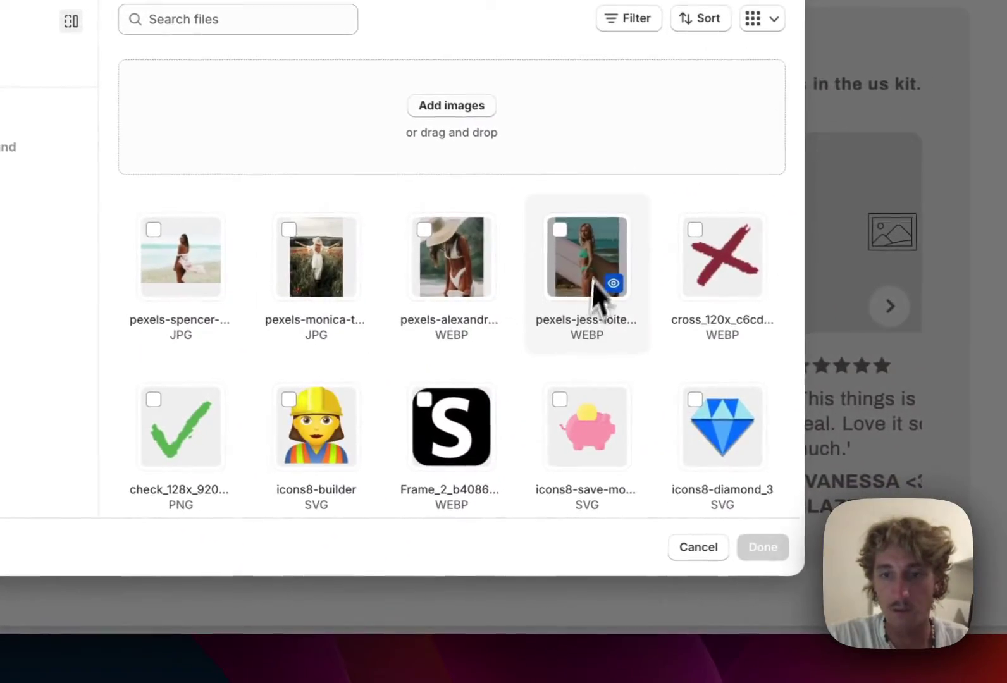
click(1000, 435)
click(761, 548)
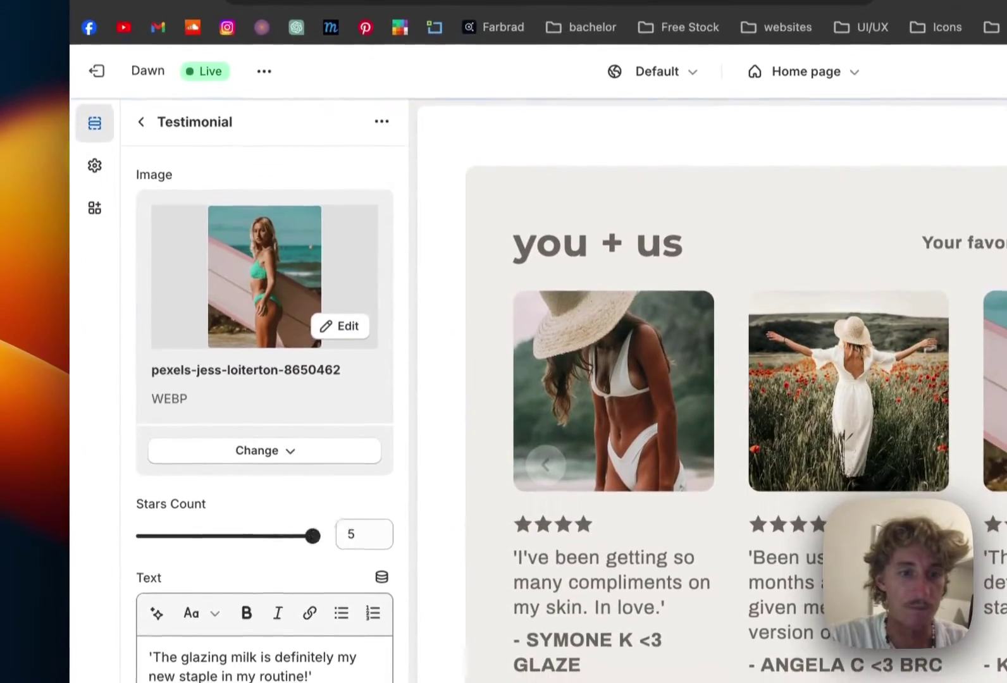
drag(312, 548, 292, 548)
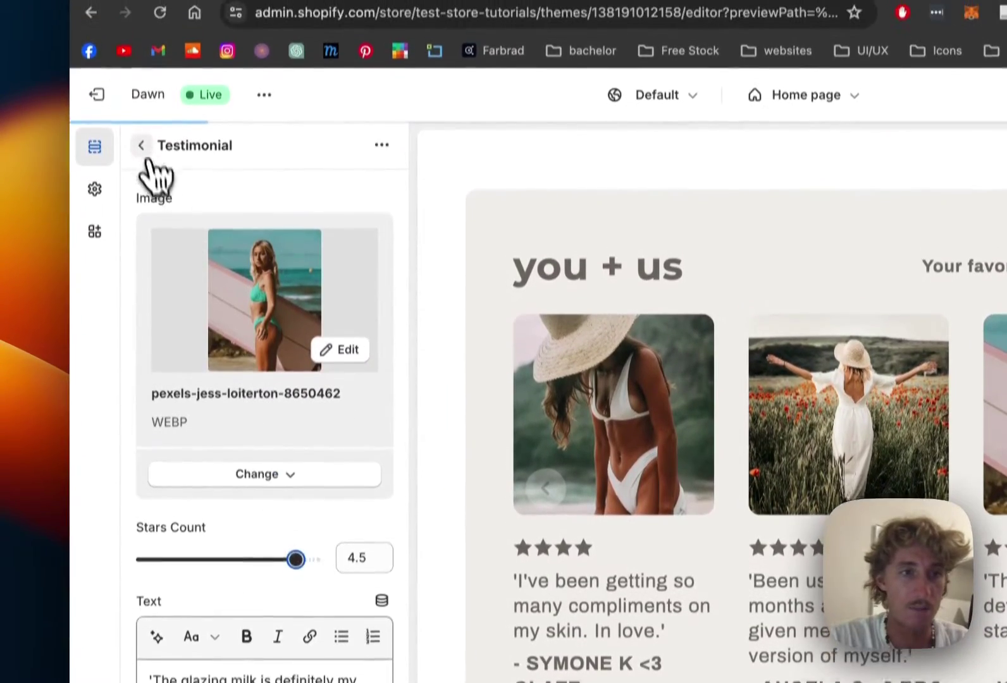
Add photos to the real deal and BRC testimonials, the BRC one a Bildschirmfoto image.
click(141, 109)
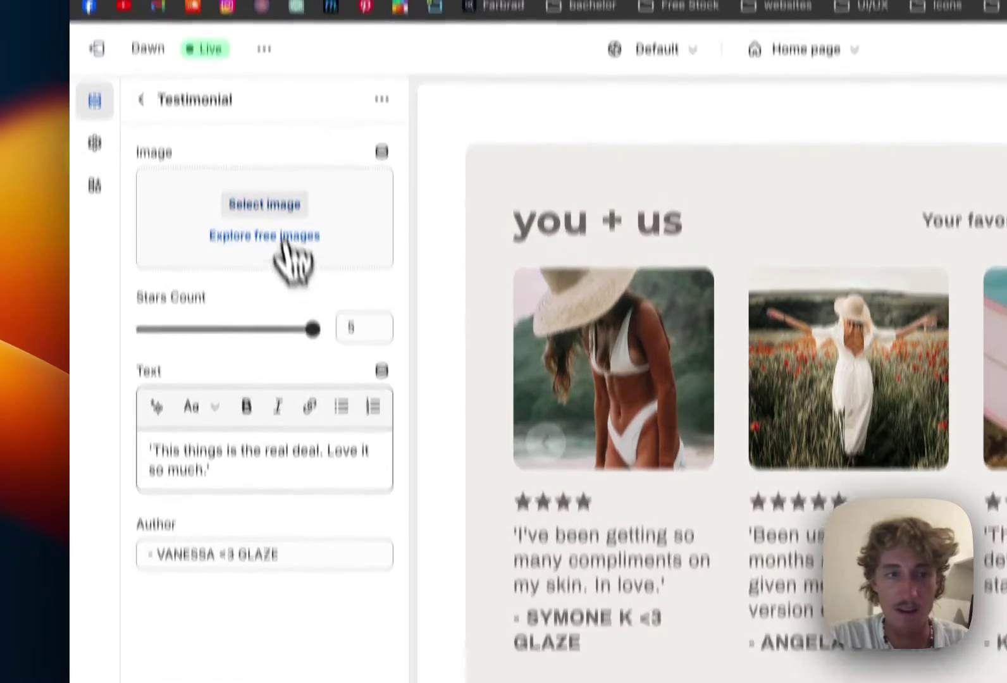
click(265, 123)
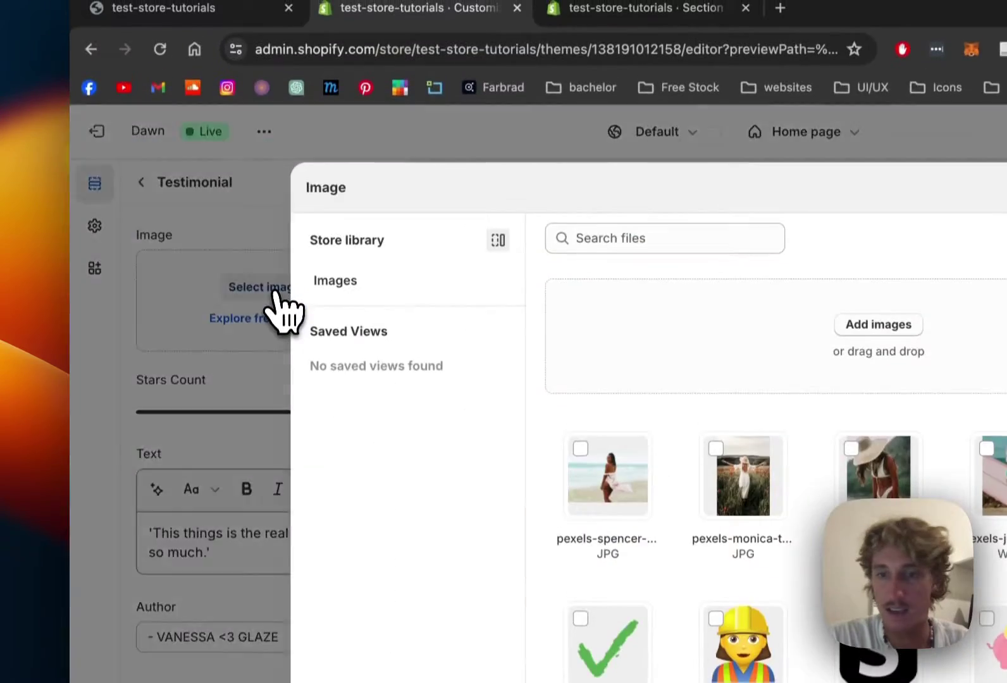
scroll(595, 301, down, 5)
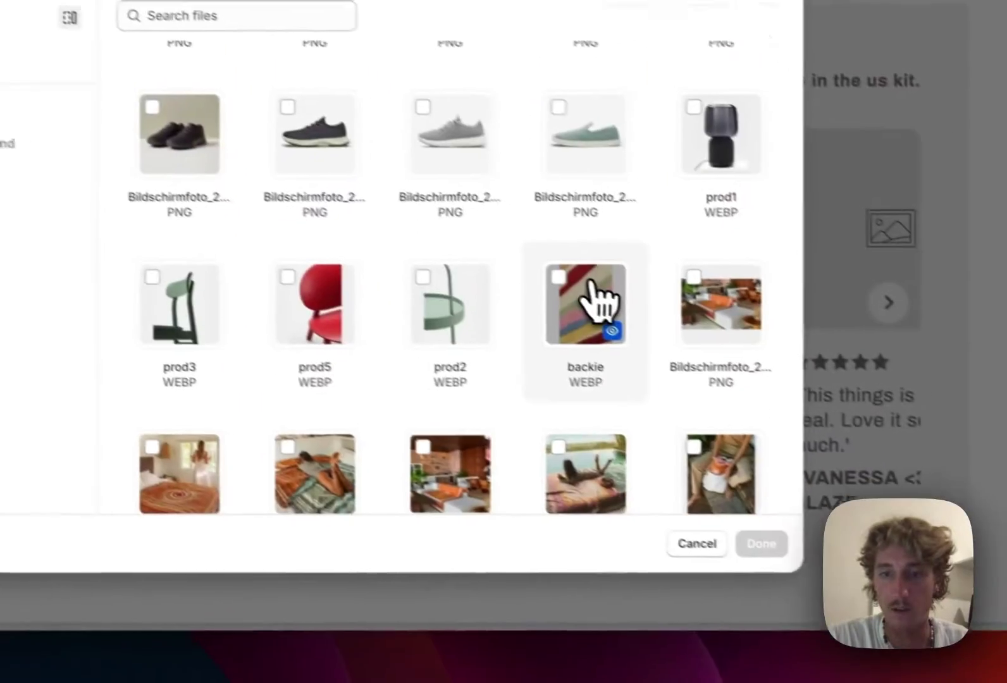
scroll(597, 297, down, 5)
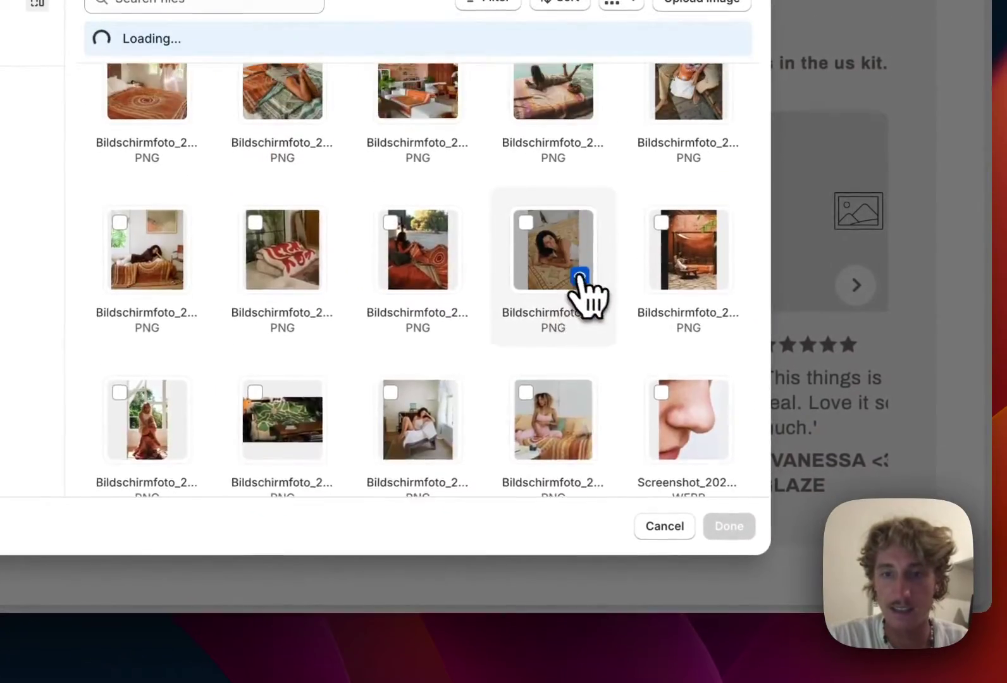
scroll(597, 297, up, 3)
click(725, 530)
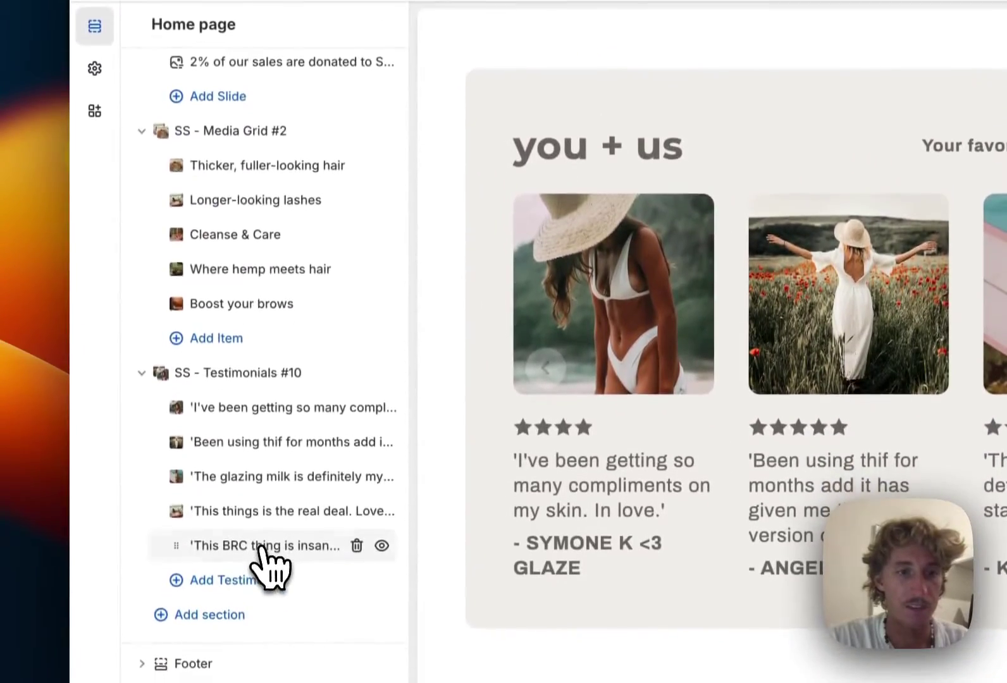
click(264, 548)
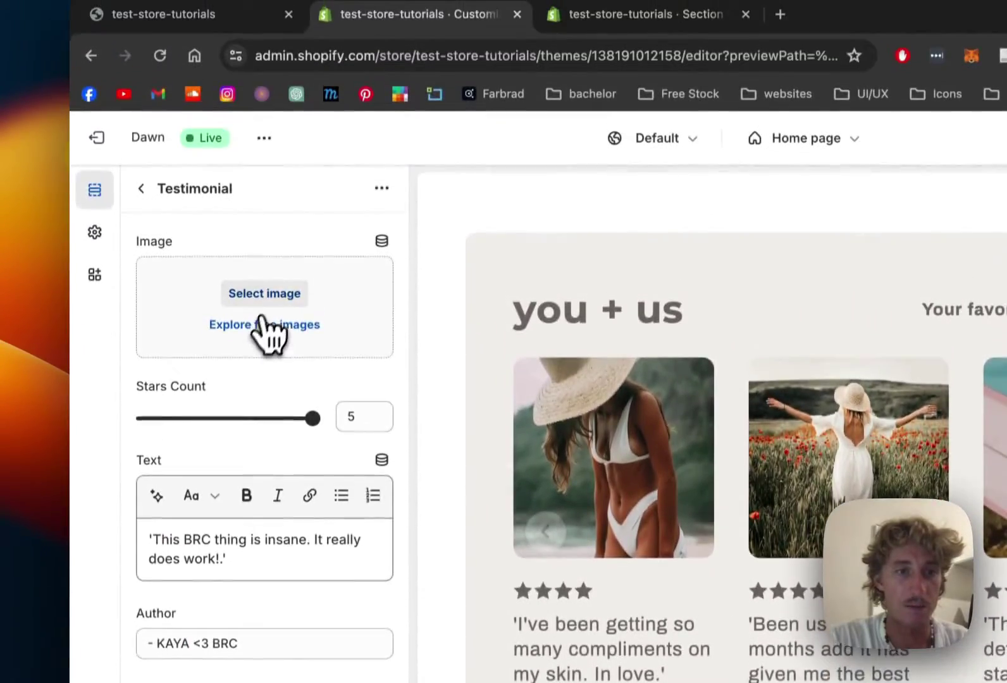
click(264, 294)
scroll(874, 503, down, 10)
click(987, 595)
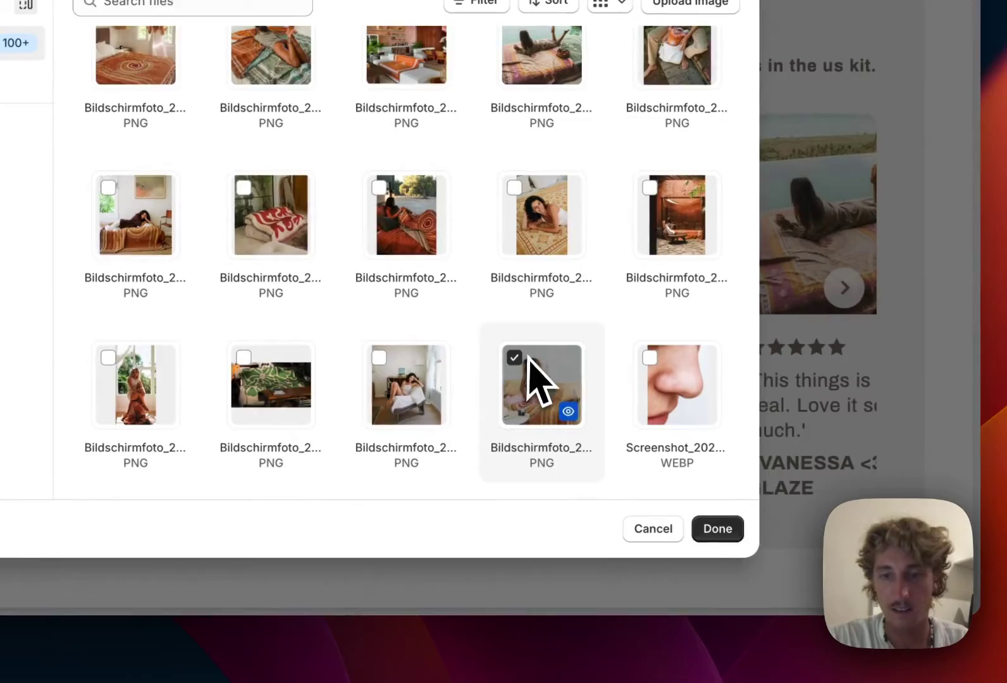
click(721, 530)
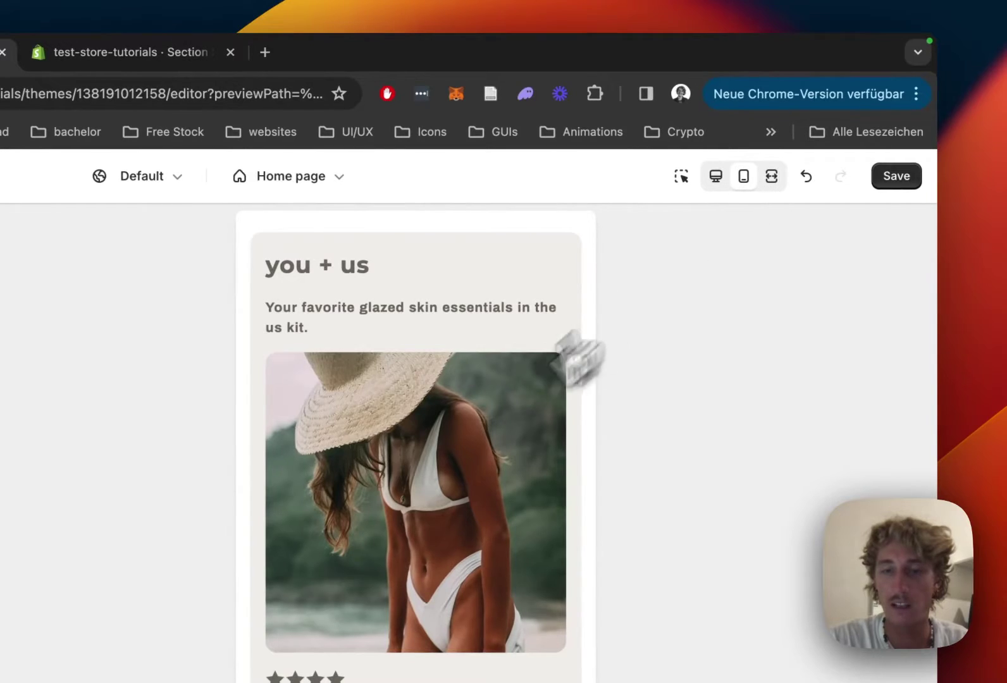
Preview all five carousel slides in turn, then return to the Home page section list.
scroll(459, 463, down, 20)
scroll(450, 463, up, 20)
scroll(453, 455, down, 6)
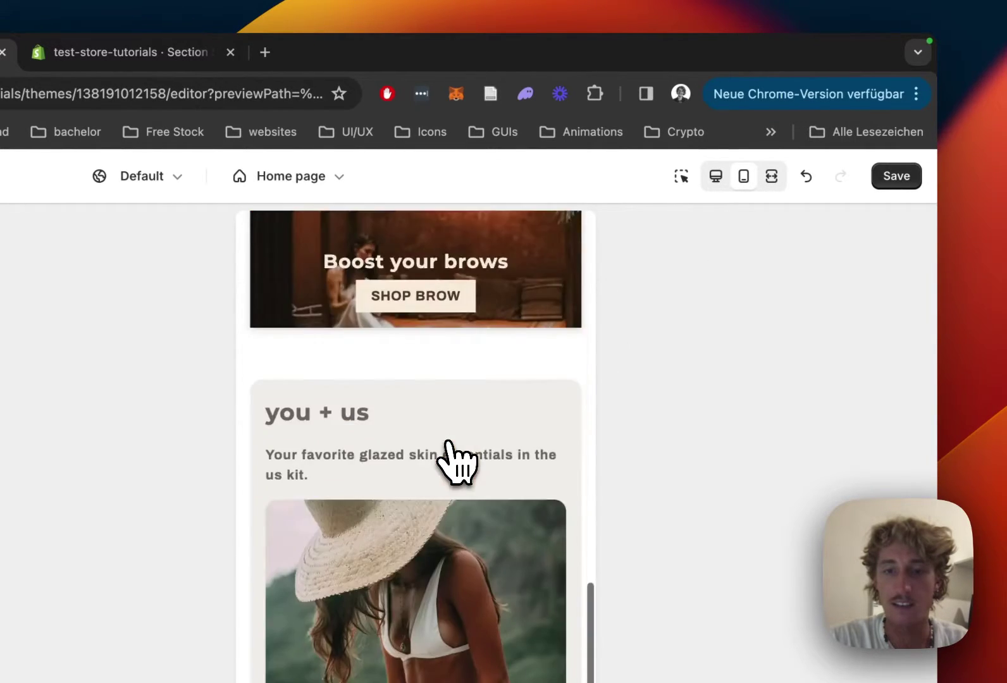
scroll(448, 443, down, 5)
click(526, 514)
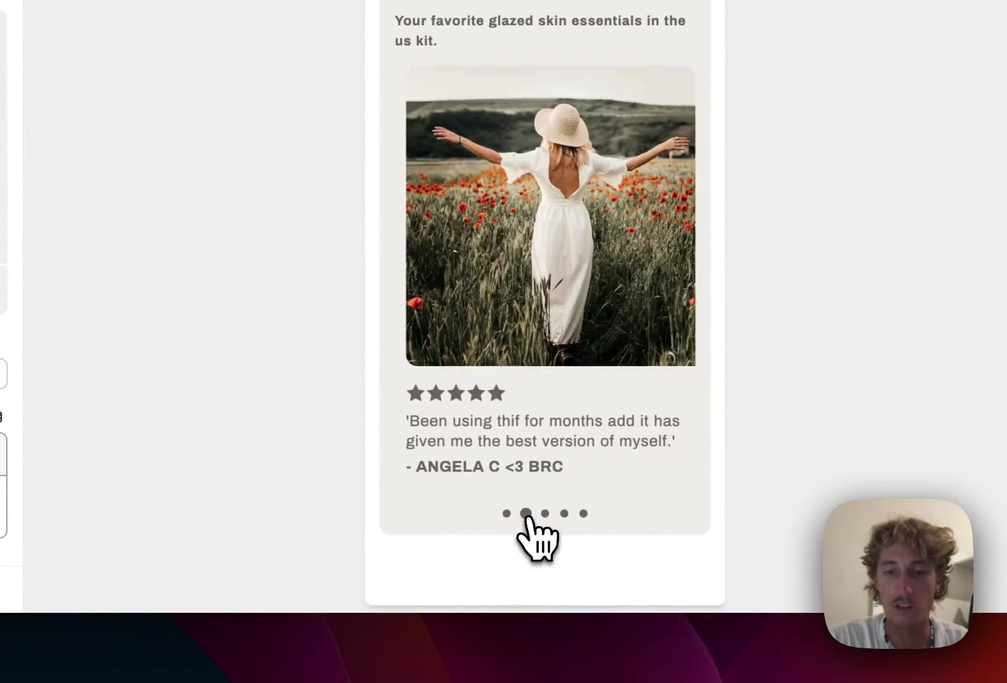
click(545, 514)
click(564, 514)
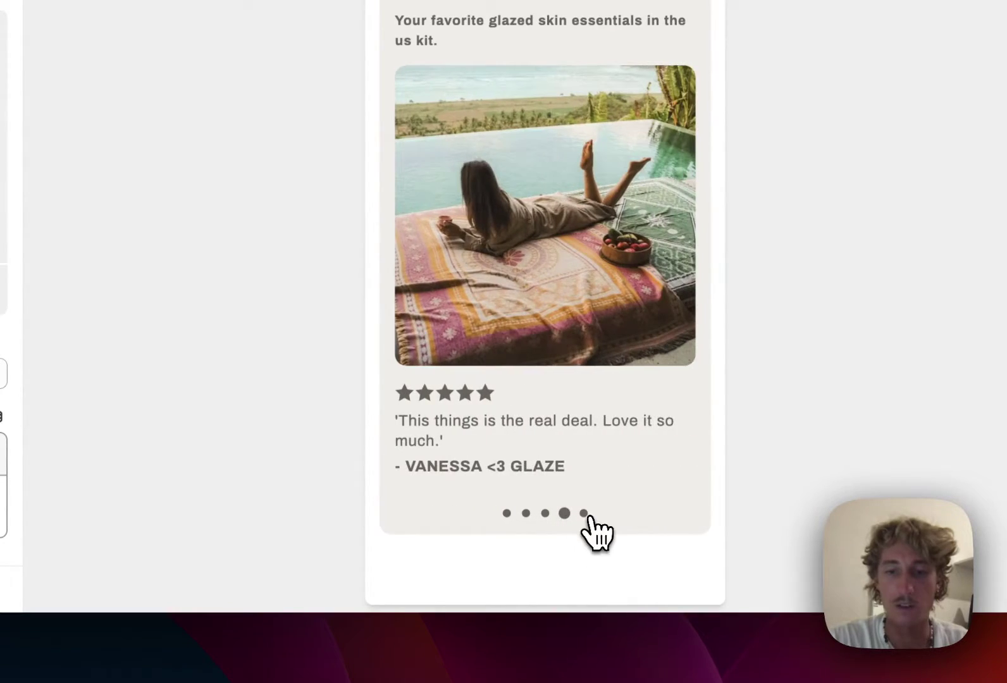
click(583, 514)
click(507, 513)
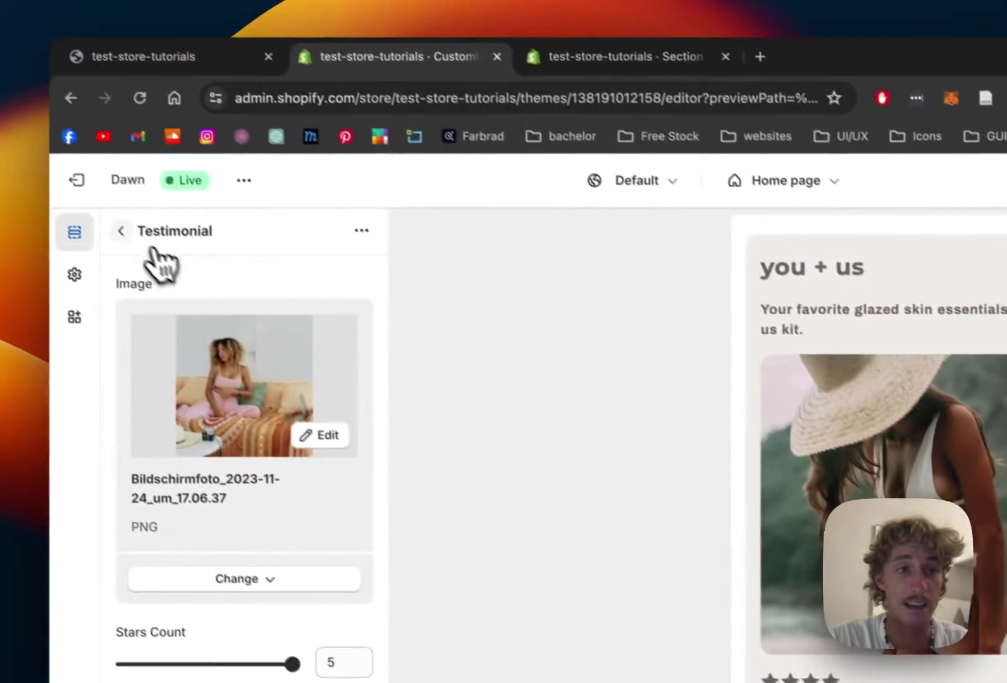
click(154, 250)
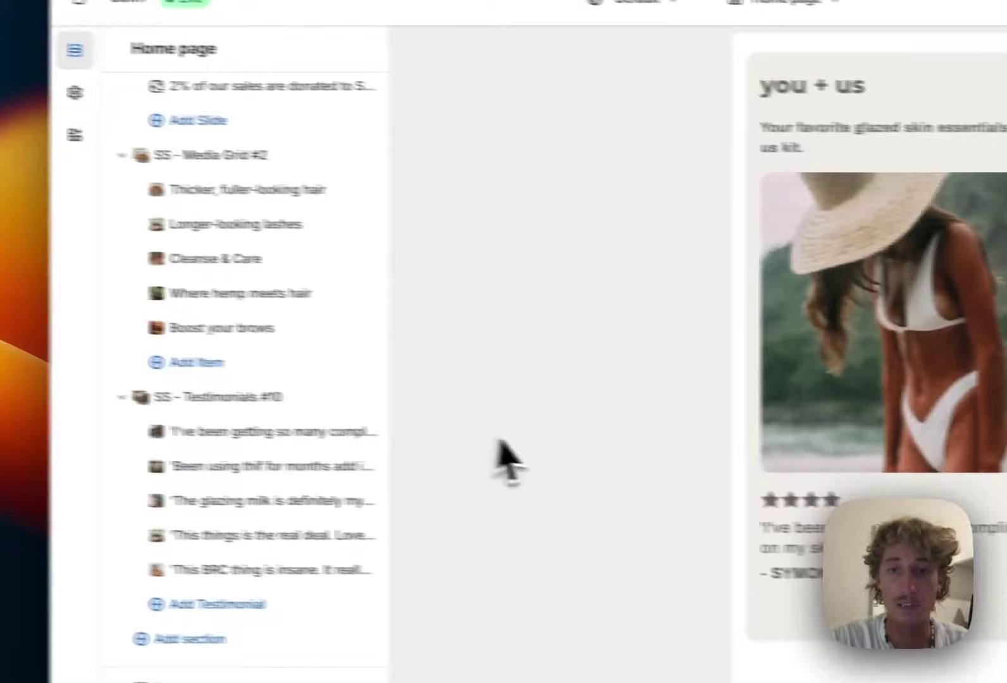
scroll(626, 309, down, 1)
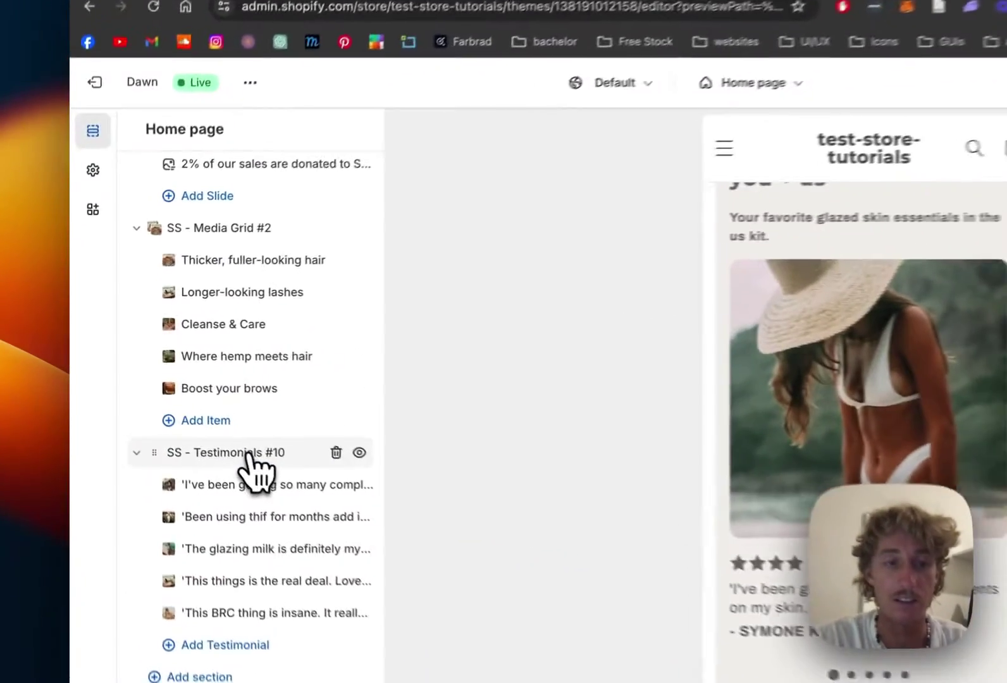
Switch SS - Testimonials #10 to the desktop preview and retitle its heading 'What your think about us'.
click(188, 412)
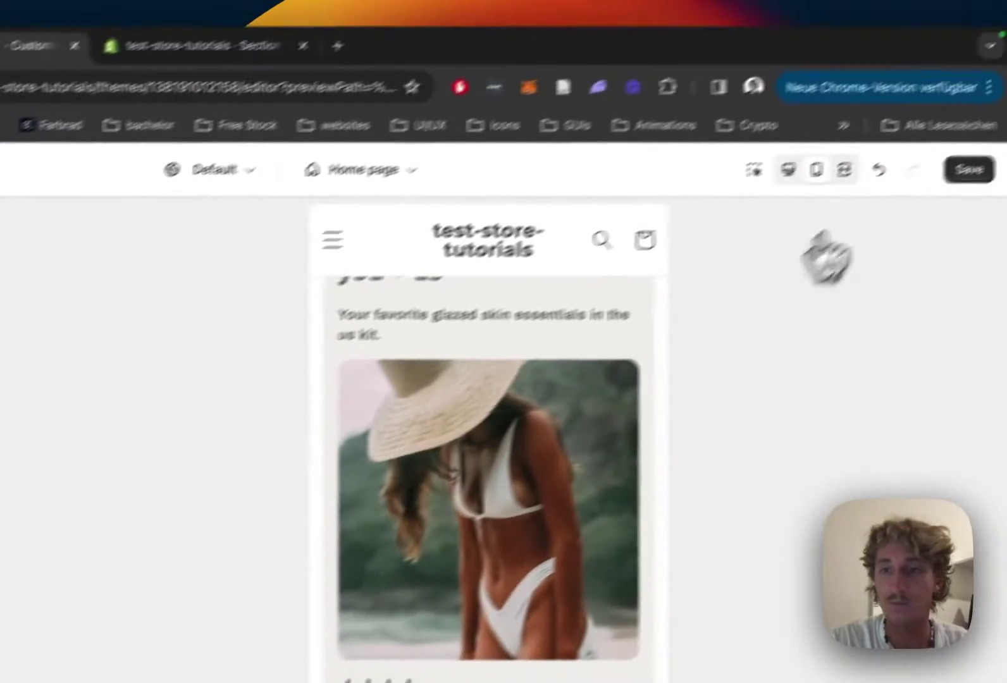
click(784, 169)
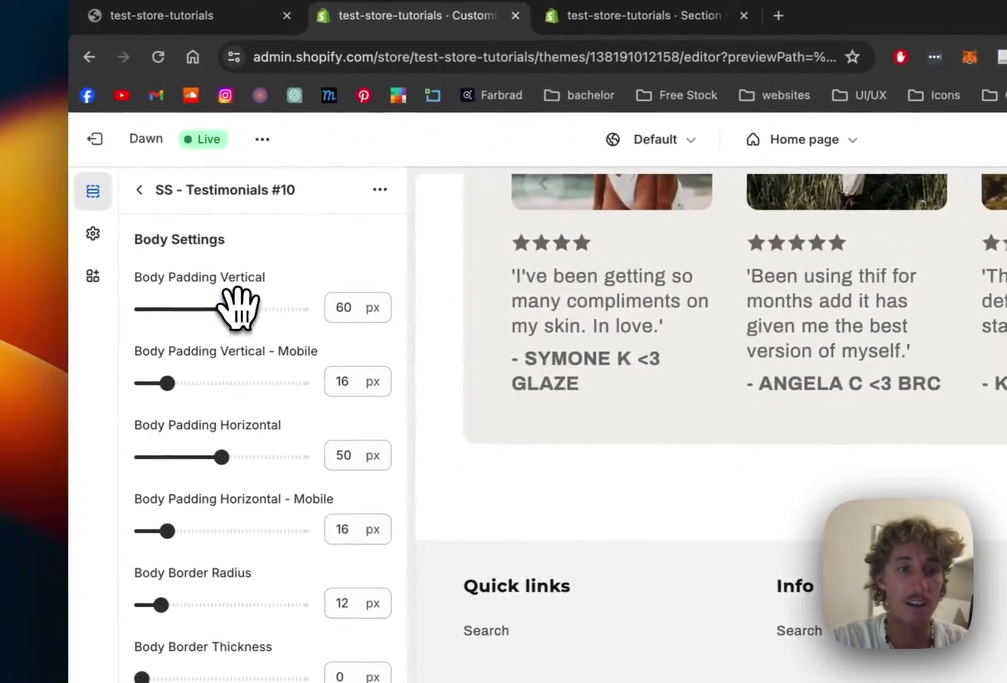
scroll(720, 408, up, 5)
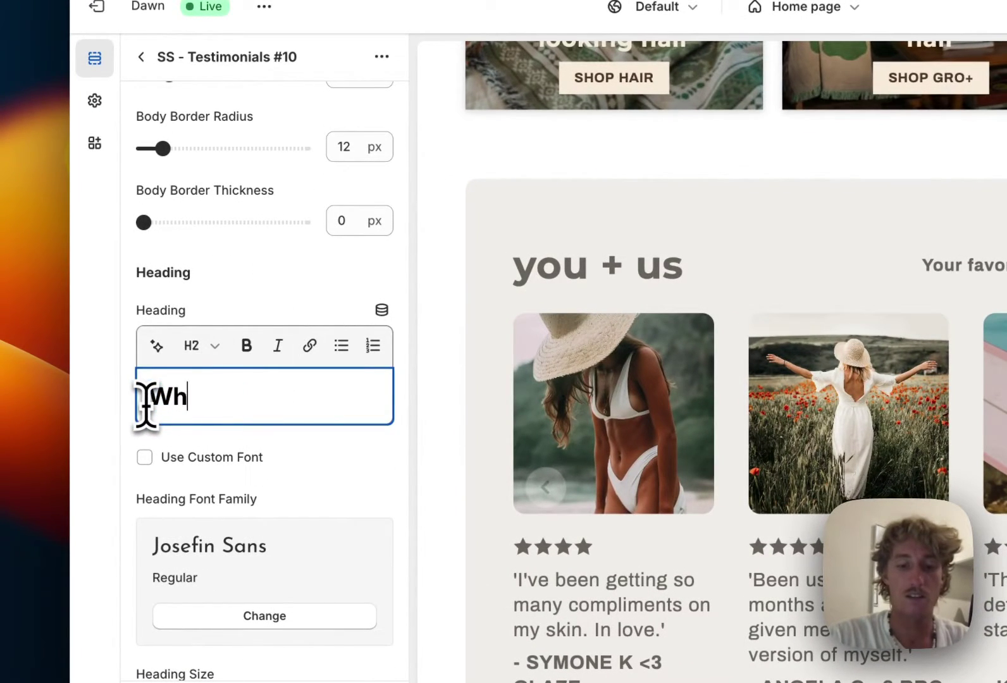
text(o)
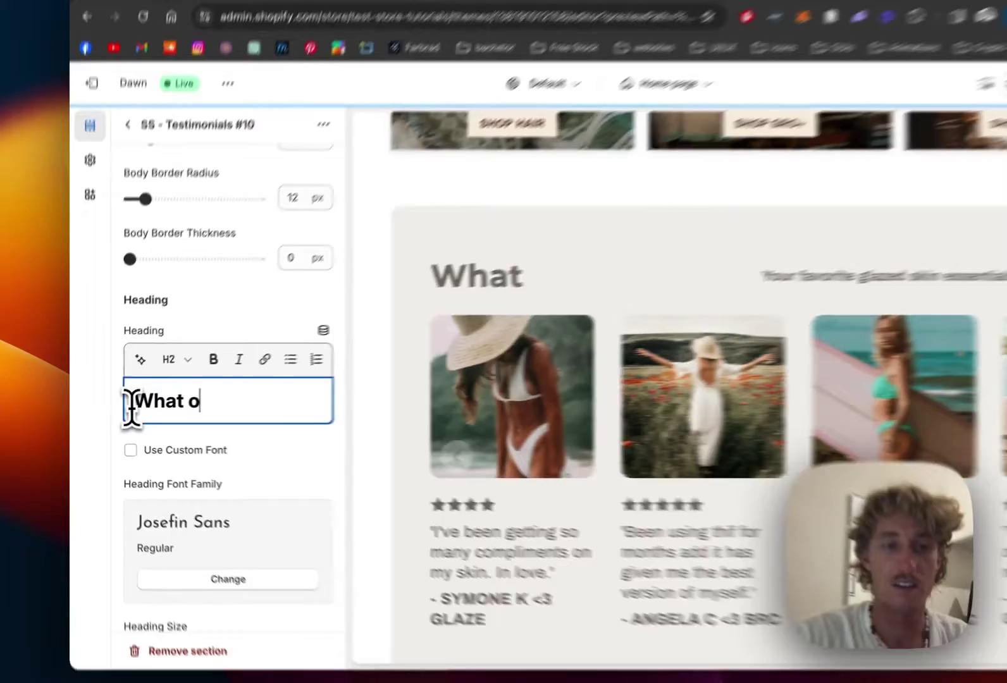
key(BackSpace)
text(your think about us)
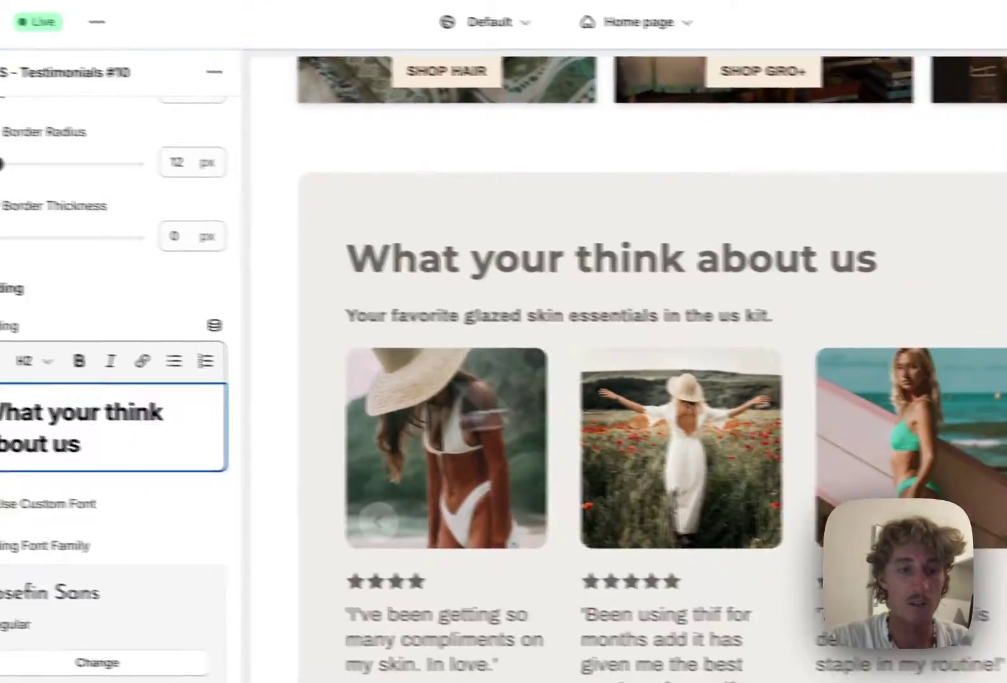
scroll(269, 487, down, 3)
Turn on the custom Josefin Sans heading font and set Slider Gap to 28 px.
click(122, 371)
scroll(254, 411, down, 5)
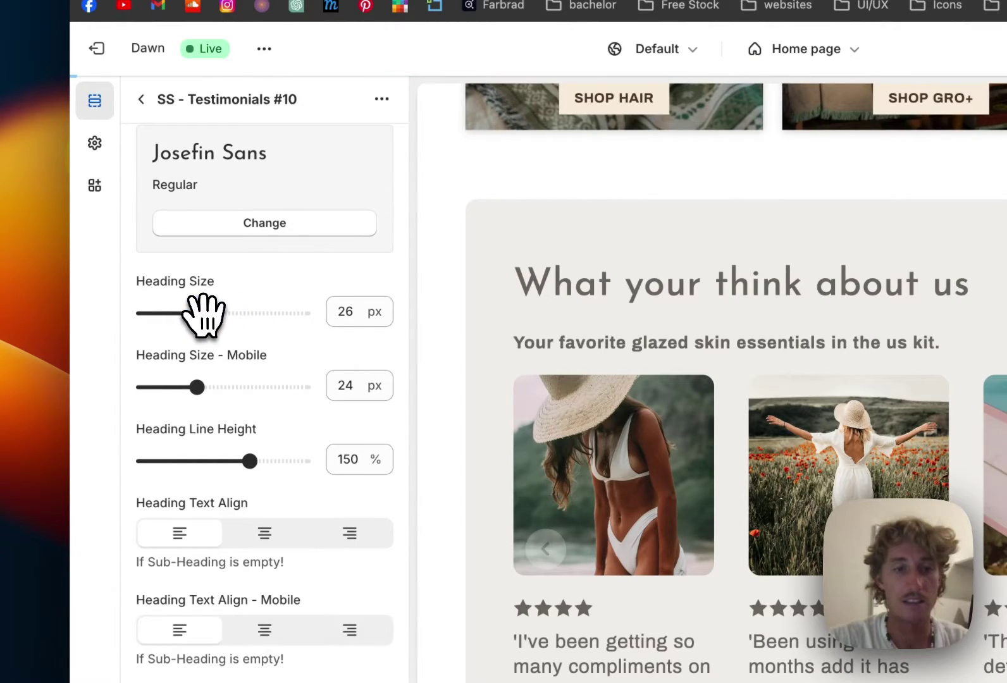
scroll(296, 261, down, 5)
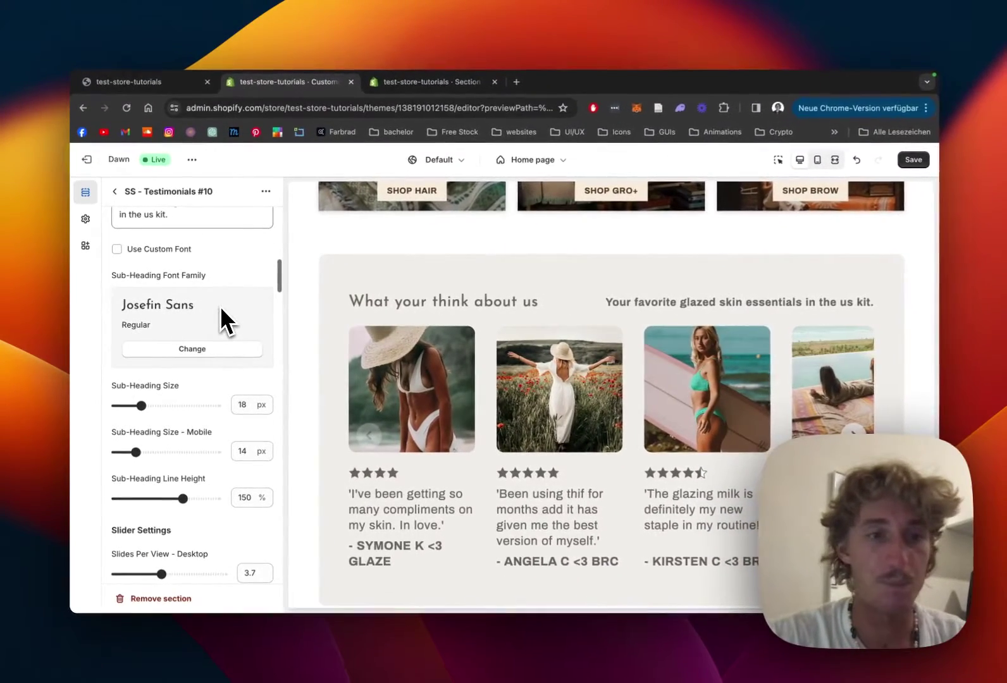
scroll(220, 306, down, 3)
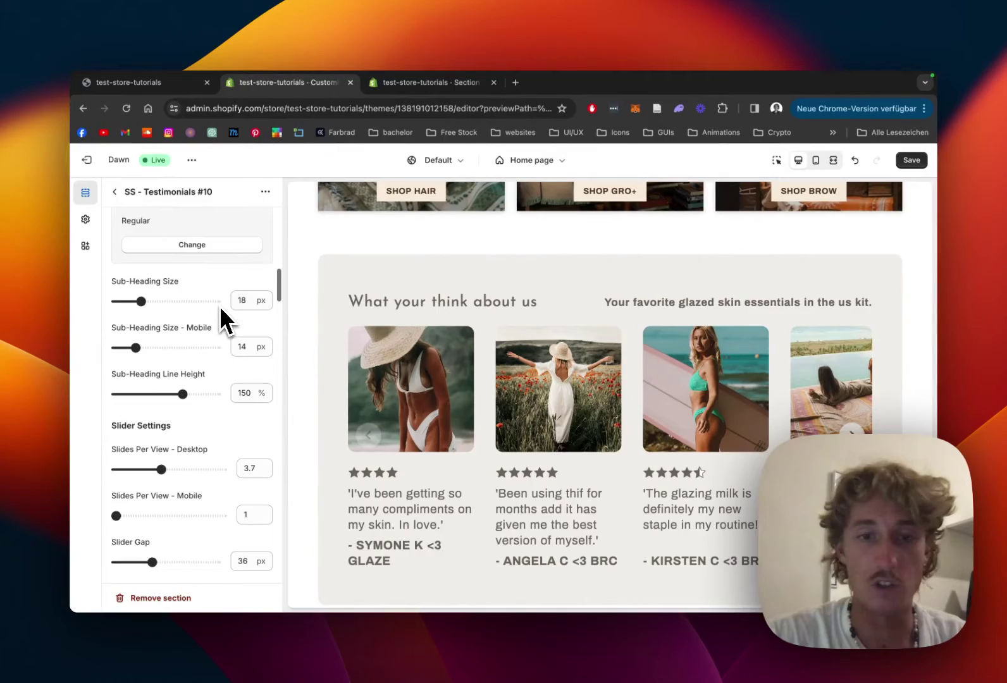
scroll(212, 268, down, 3)
scroll(209, 235, down, 3)
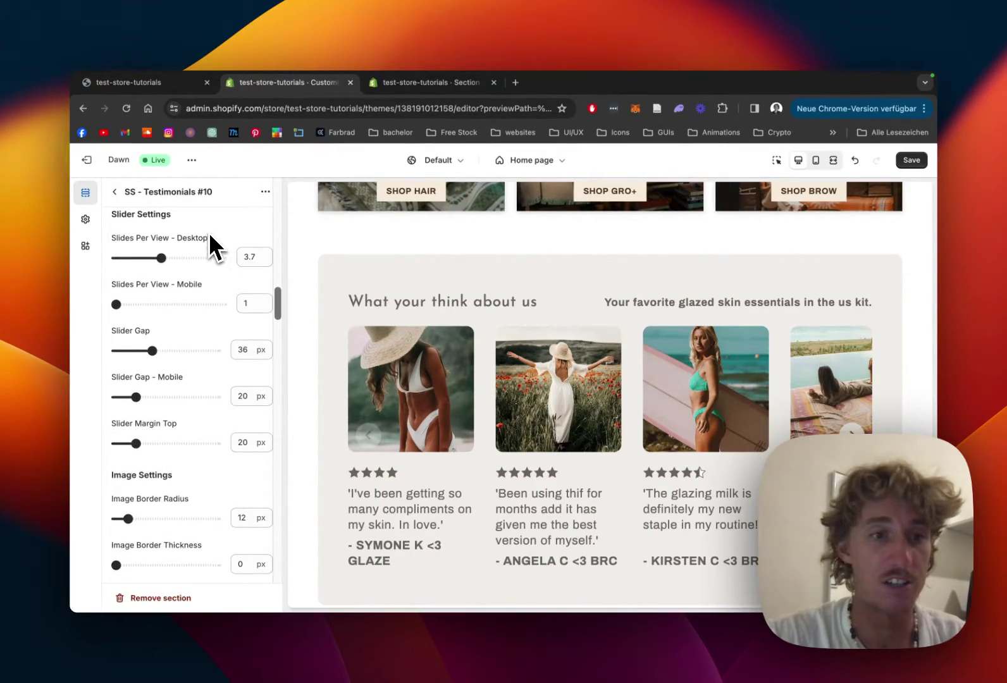
drag(152, 350, 160, 350)
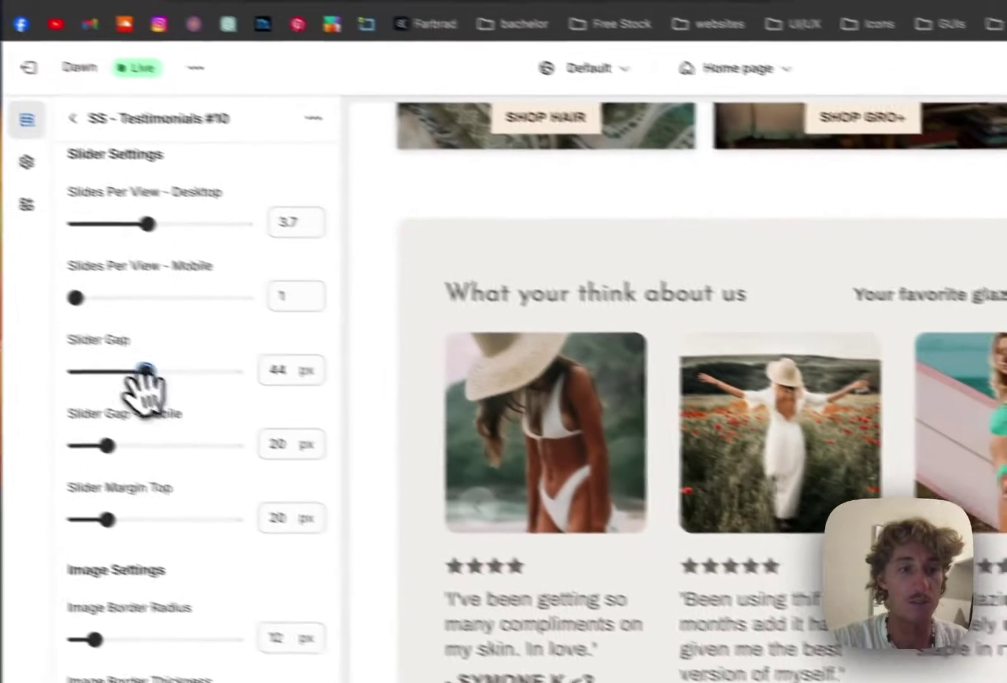
drag(146, 370, 118, 371)
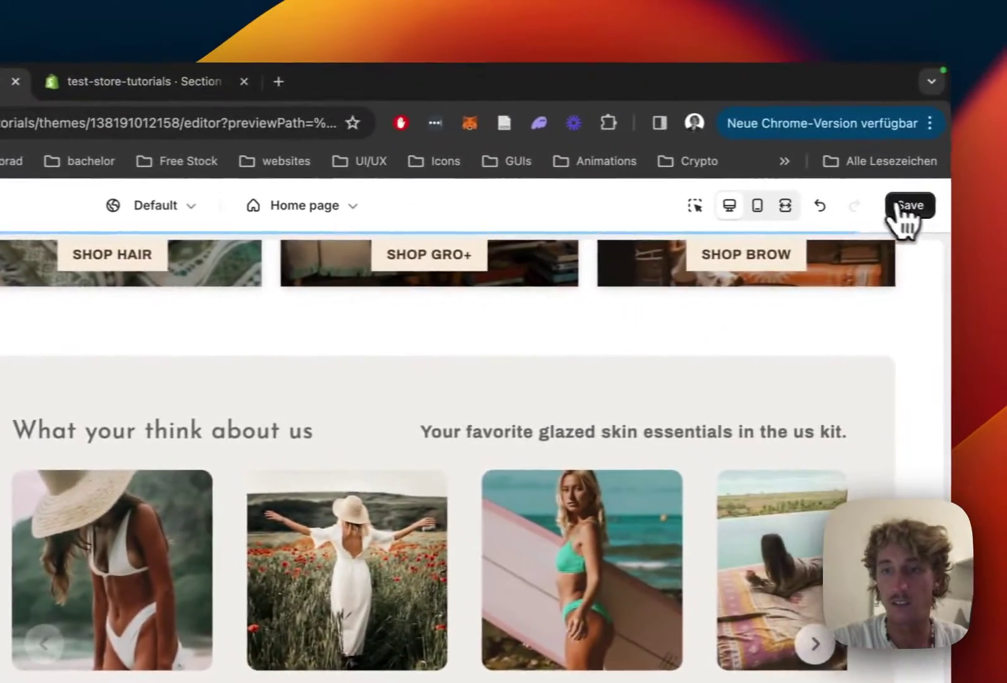
Save the theme, then raise Image Border Radius from 12 to 26 px.
click(898, 207)
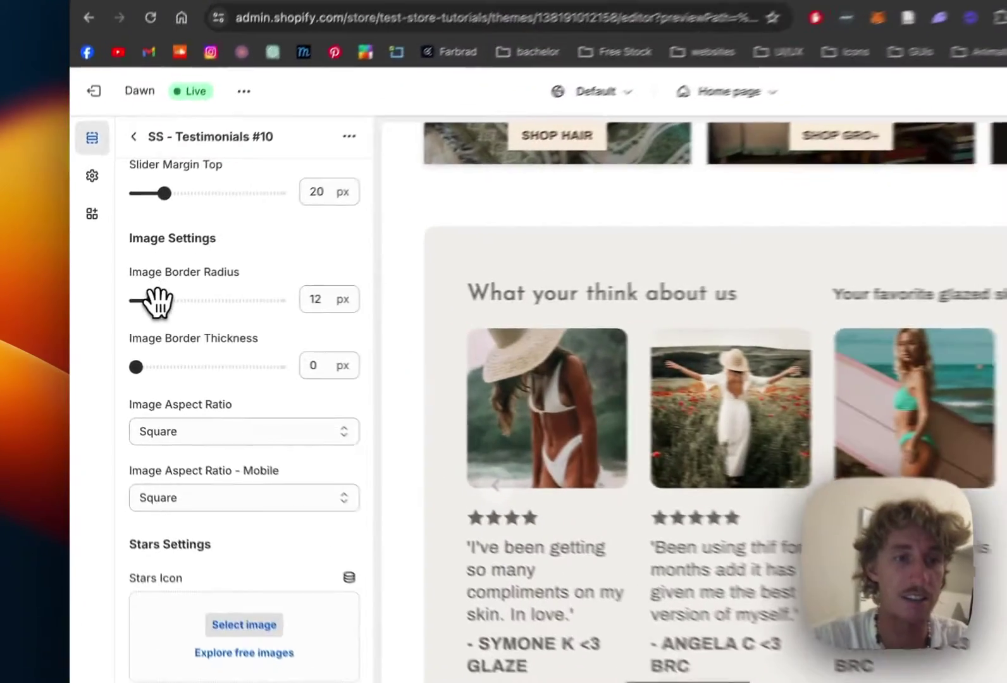
drag(128, 307, 142, 307)
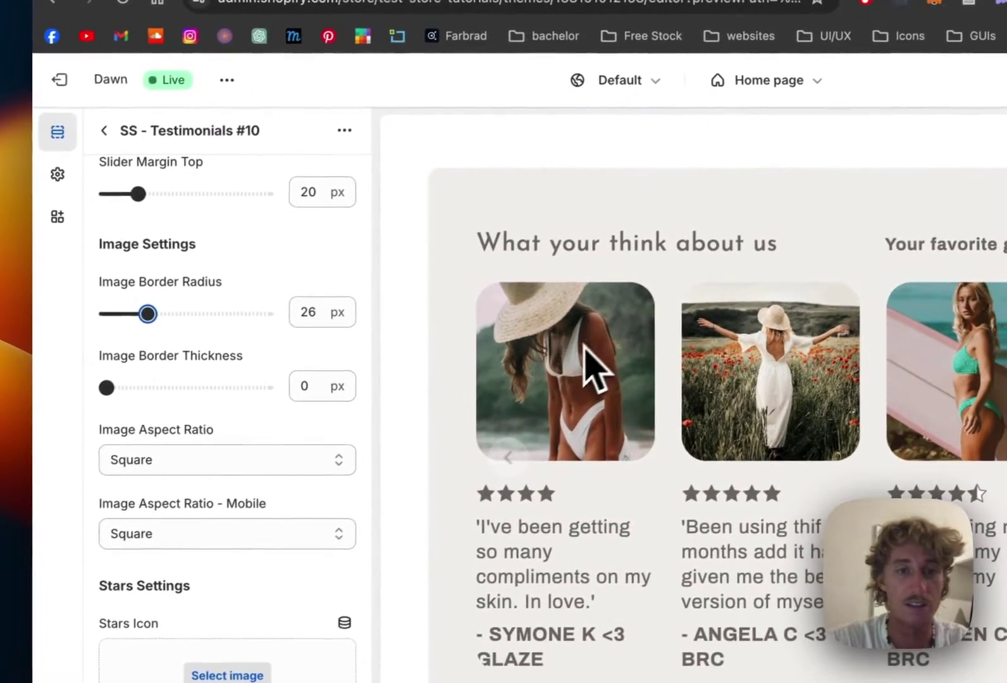
Swap the testimonial star rating icon for the icons8-diamond_3 image and save the theme.
scroll(321, 267, down, 3)
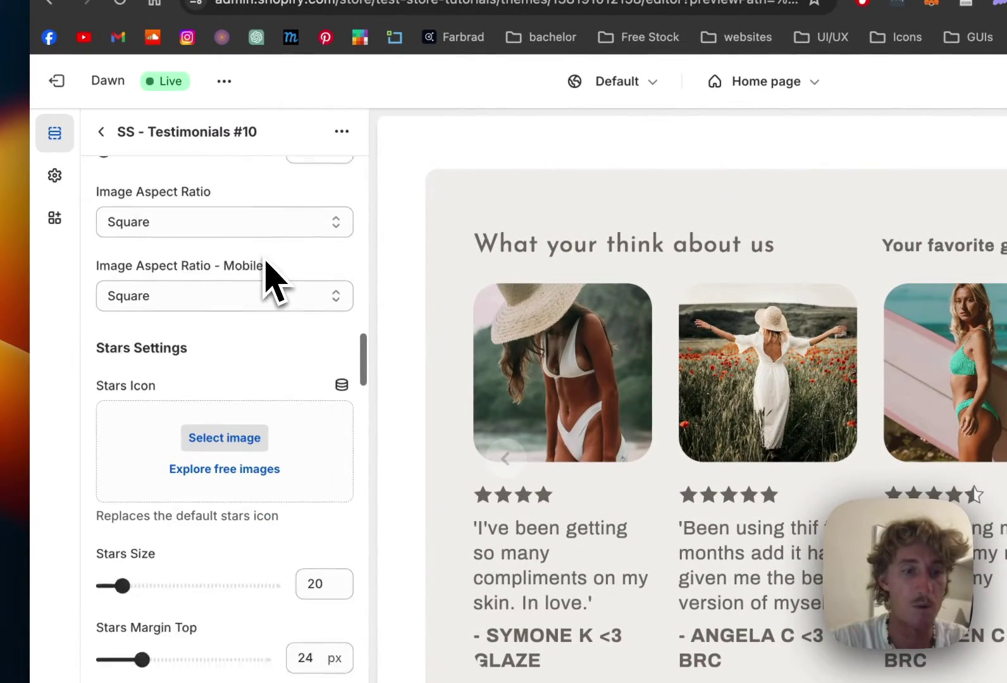
click(231, 382)
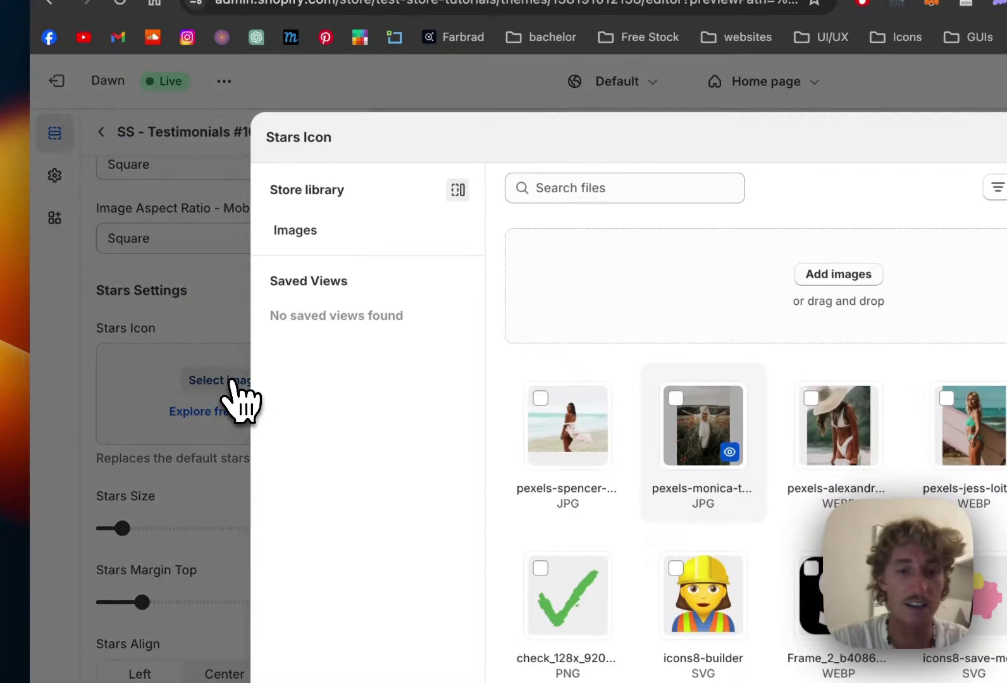
scroll(671, 405, down, 5)
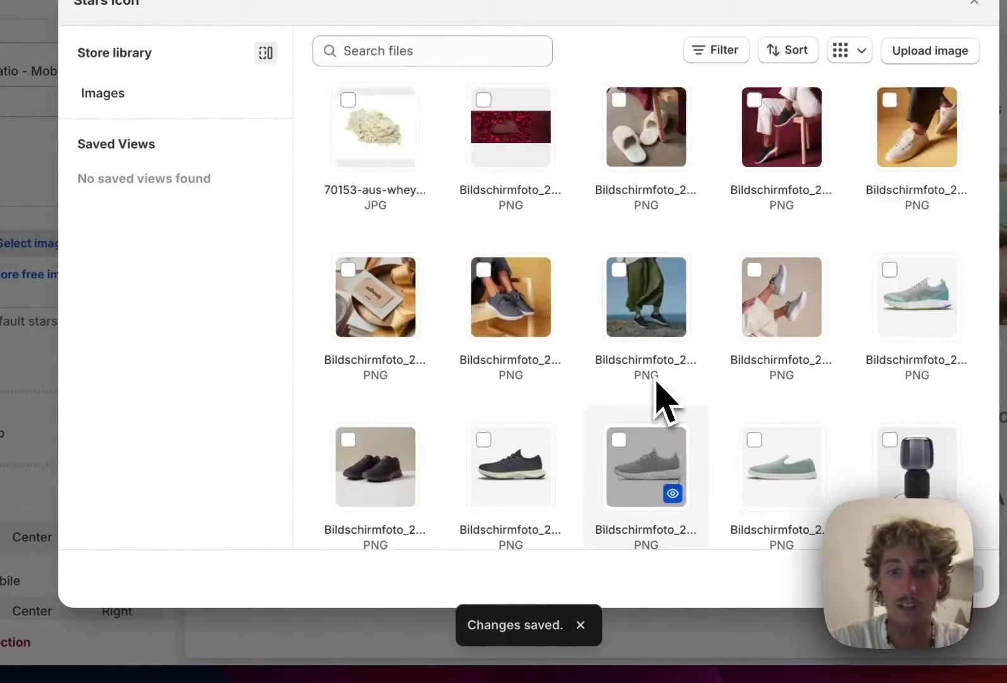
scroll(664, 399, up, 1)
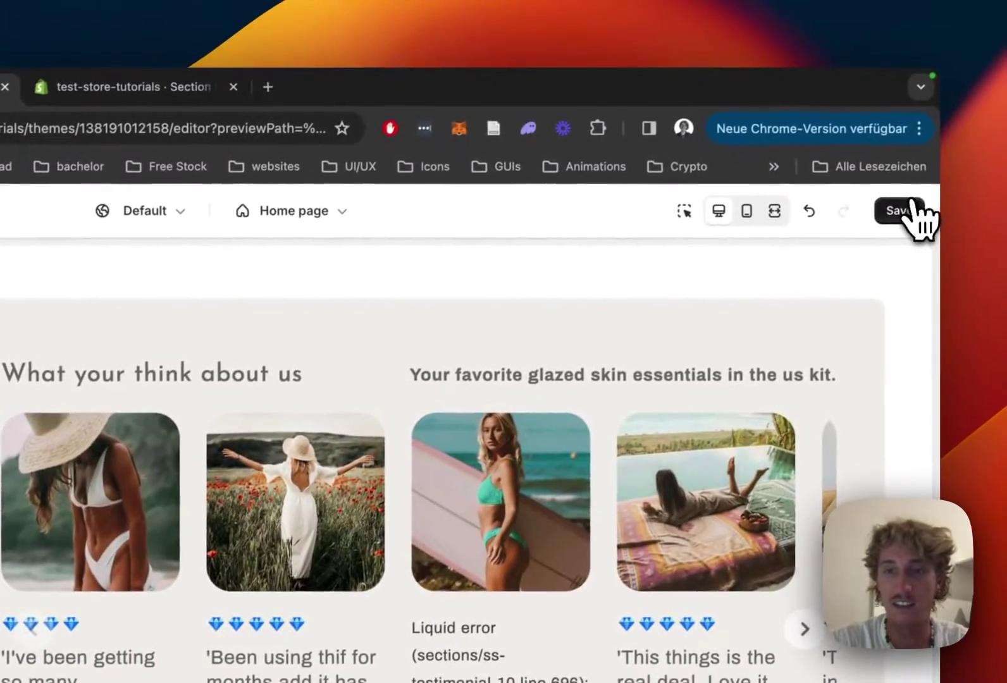
click(899, 212)
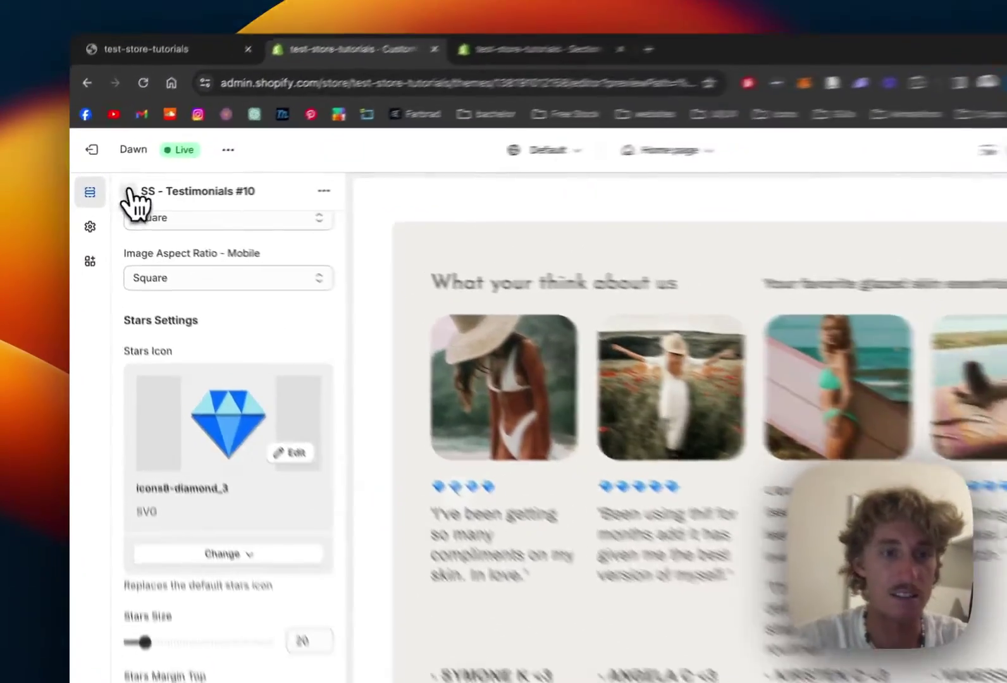
Delete the glazing milk testimonial showing a Liquid error, save, and reposition the SS - Testimonials #10 section.
click(114, 192)
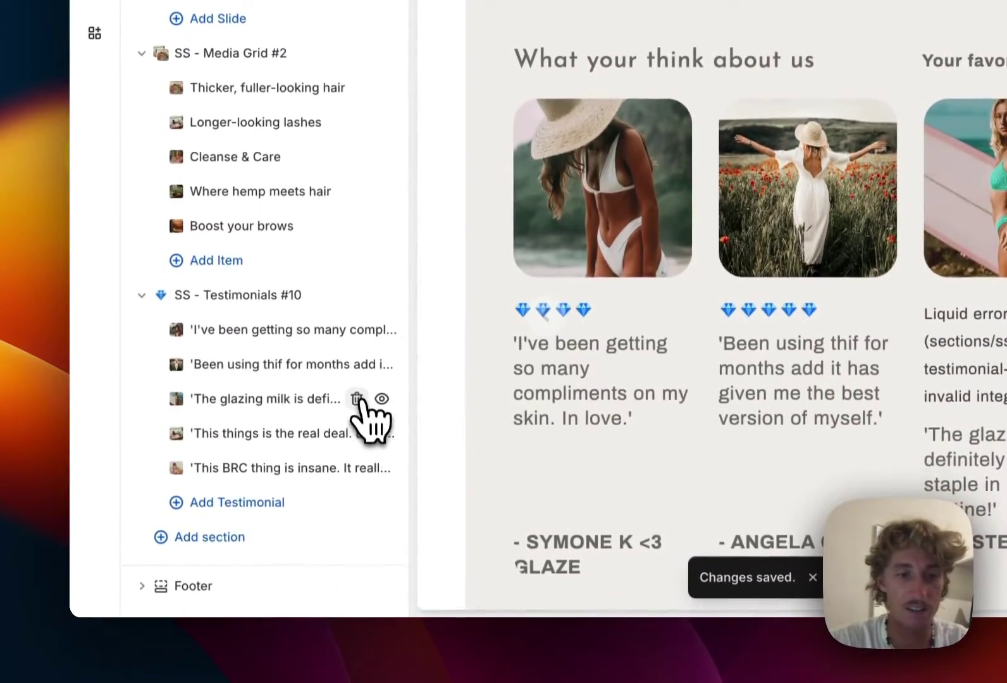
click(357, 395)
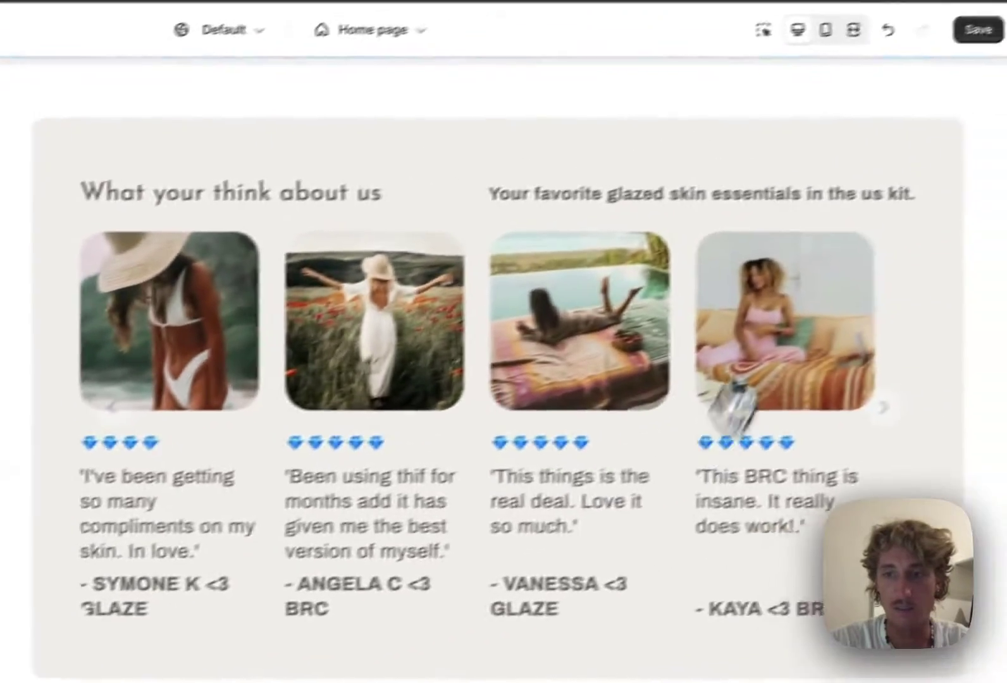
click(978, 29)
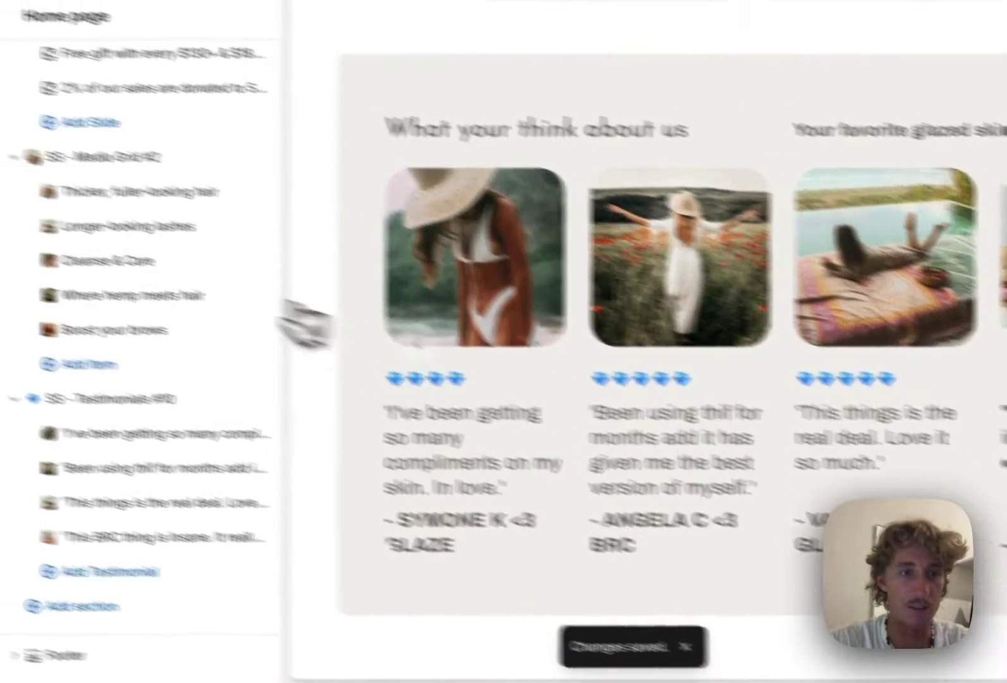
drag(307, 322, 136, 435)
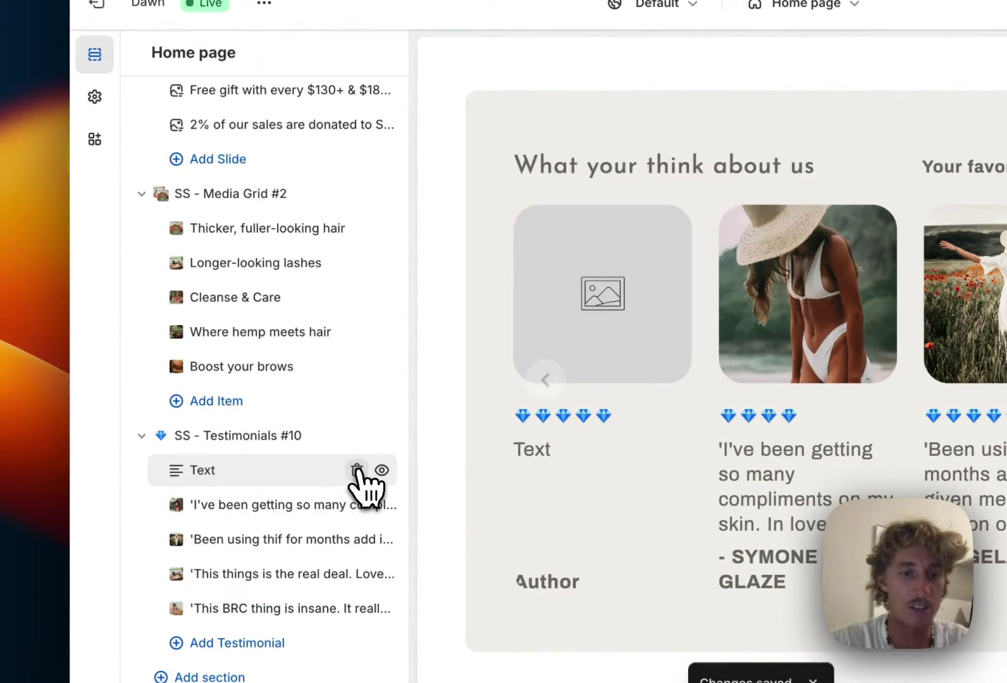
Enable the Testimonials #10 carousel arrows on mobile and test them in the mobile preview.
click(253, 436)
scroll(297, 294, down, 15)
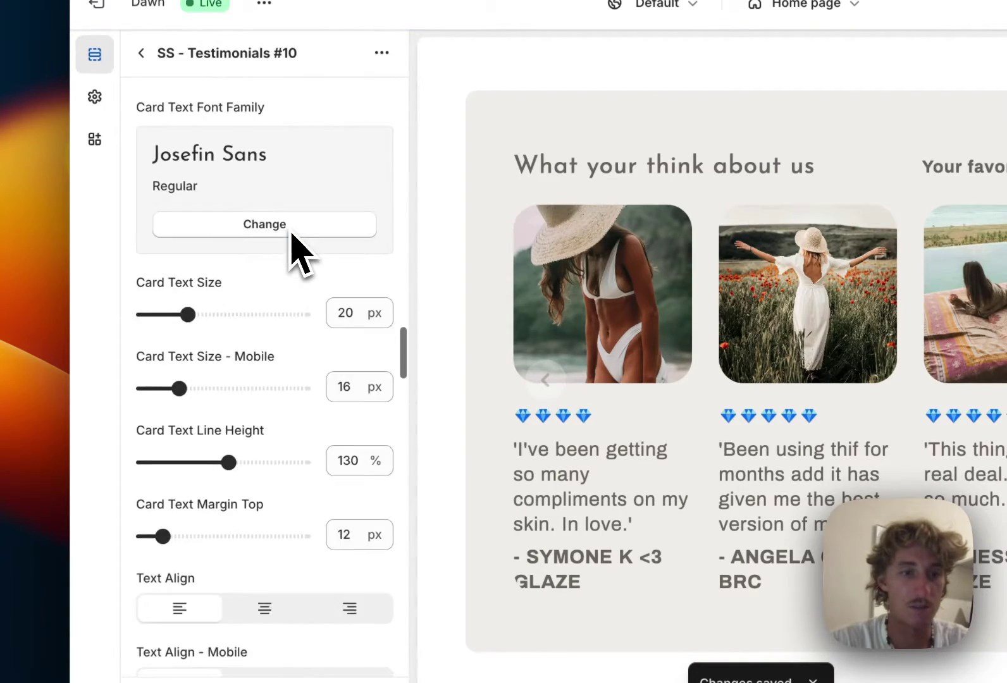
scroll(213, 303, down, 6)
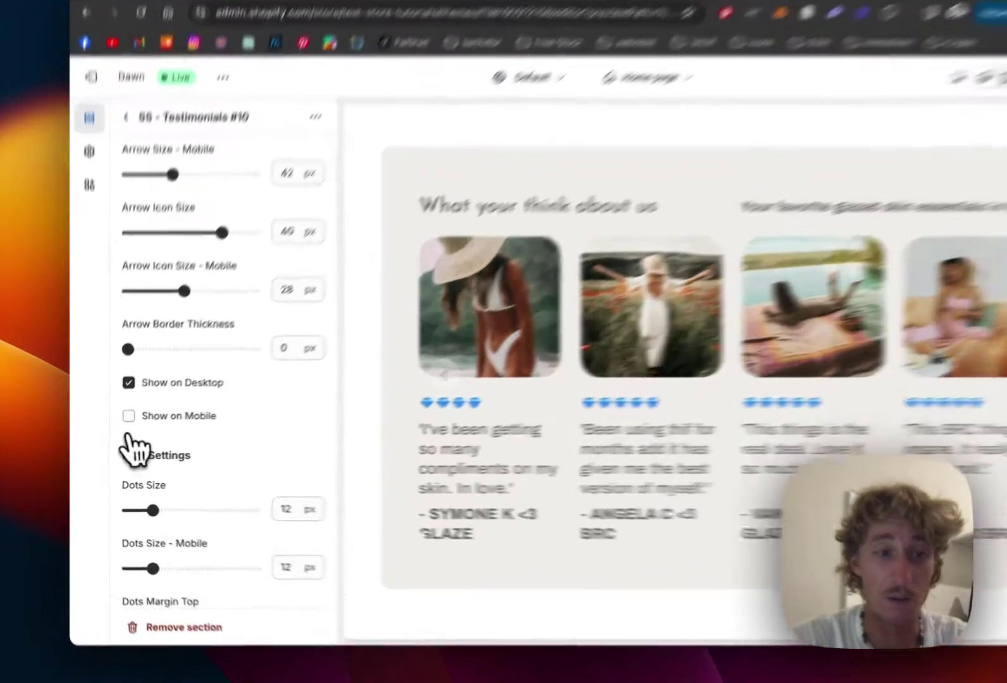
click(116, 429)
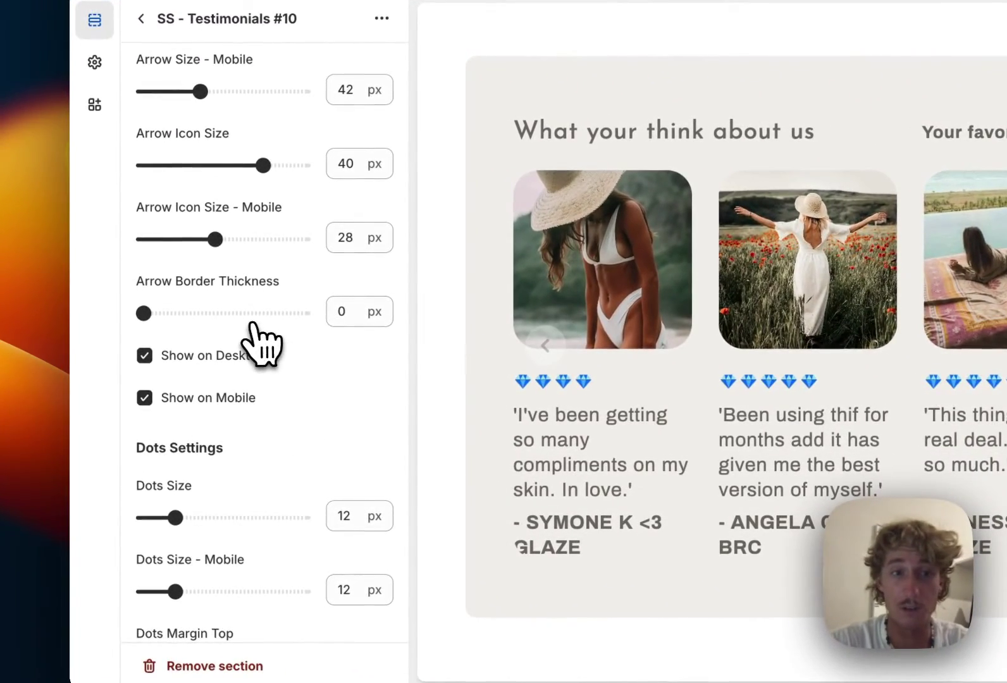
scroll(261, 339, down, 3)
click(831, 159)
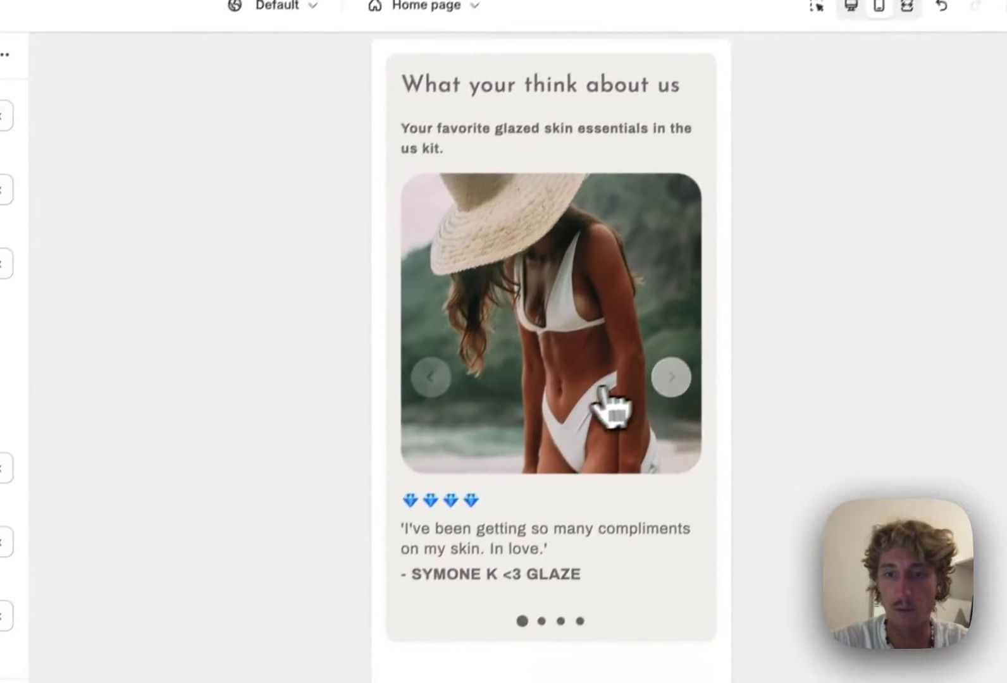
click(571, 521)
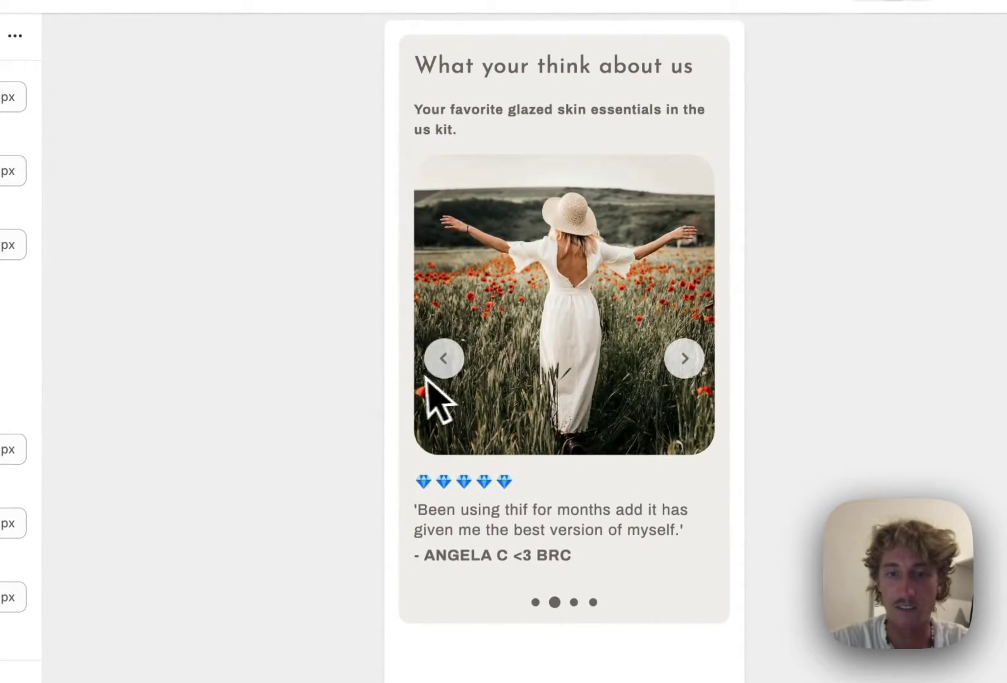
click(330, 521)
Turn on the carousel's slide dots for desktop and return the preview to desktop layout.
scroll(263, 500, down, 5)
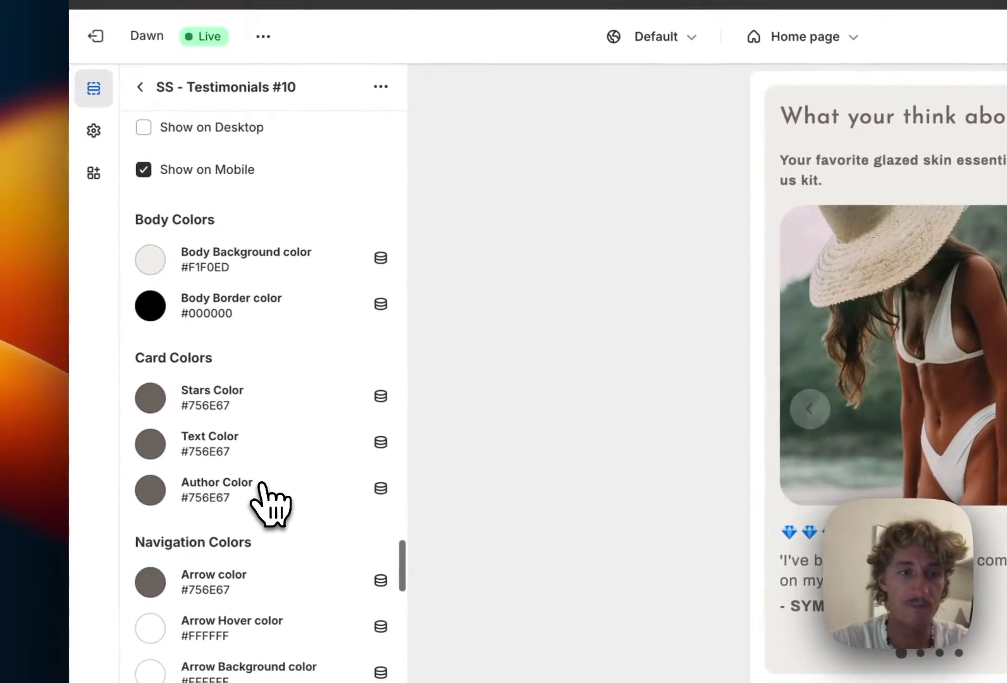
scroll(260, 487, up, 2)
click(145, 216)
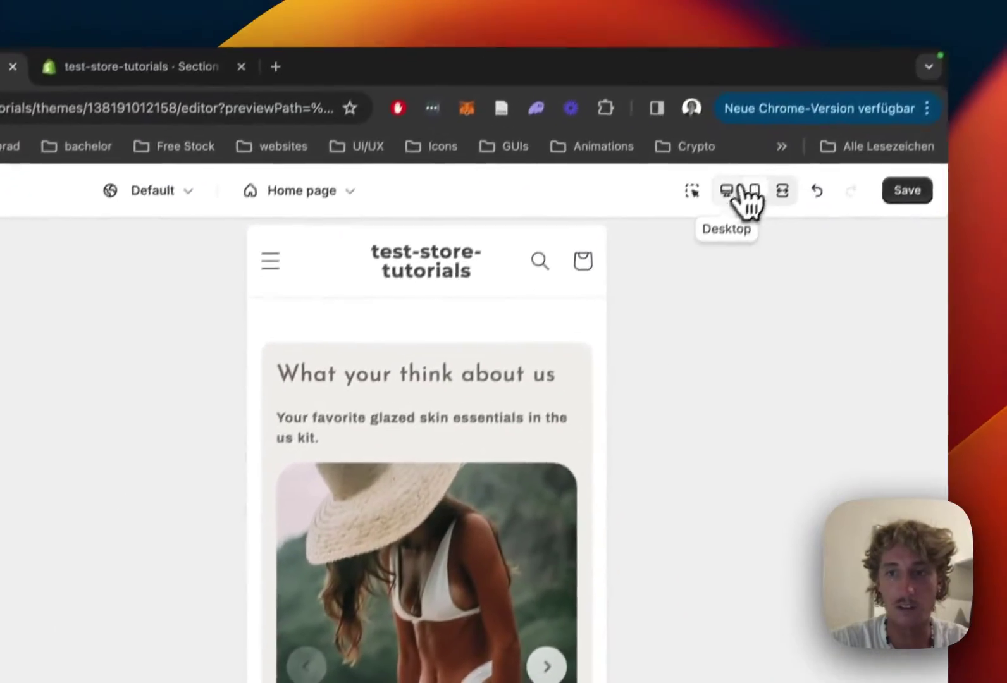
click(741, 190)
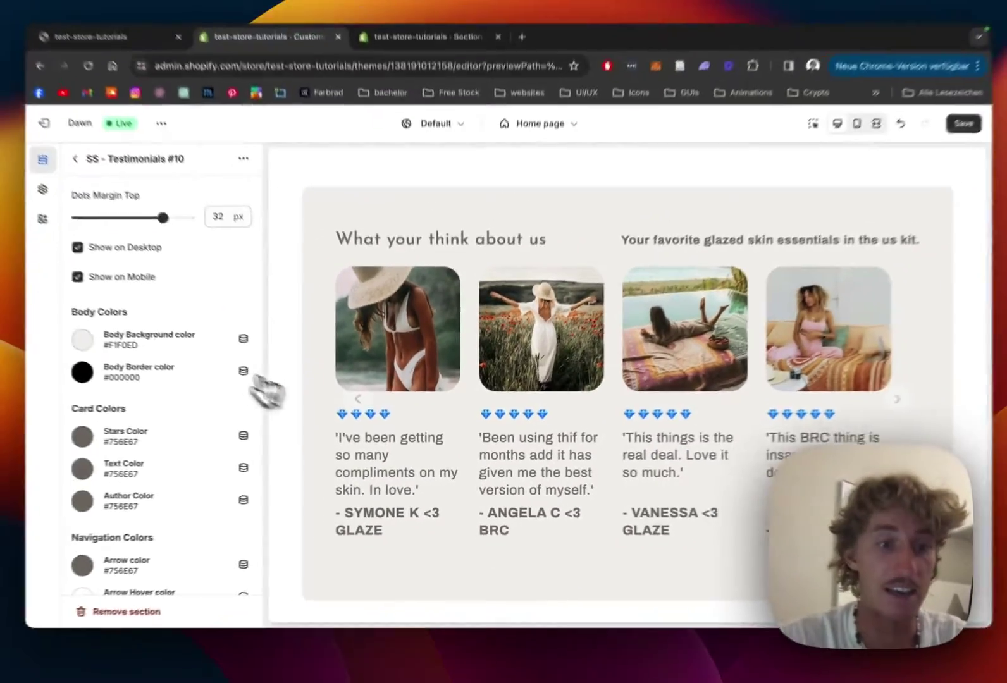
Set the card Text Color to brown #72603F and the Author Color to yellow #F0B64C.
scroll(215, 354, down, 5)
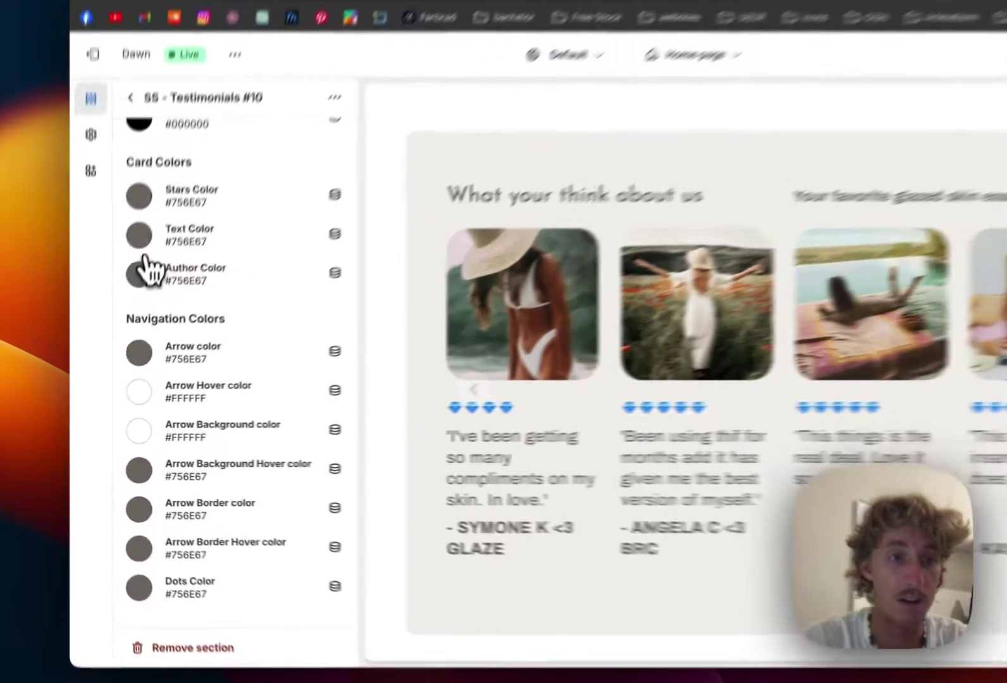
click(121, 293)
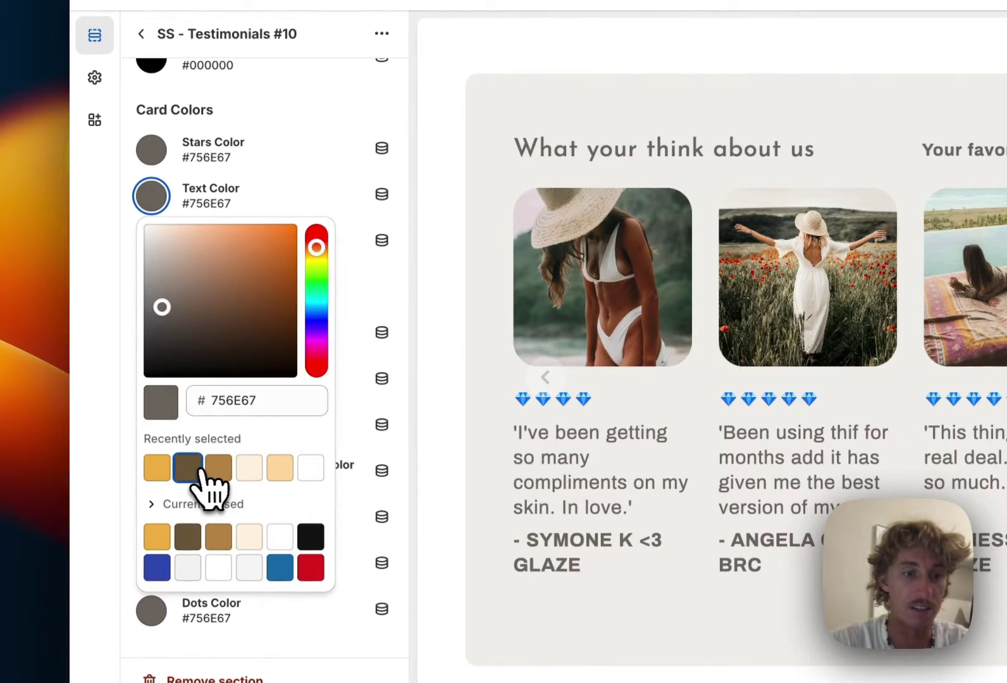
click(393, 280)
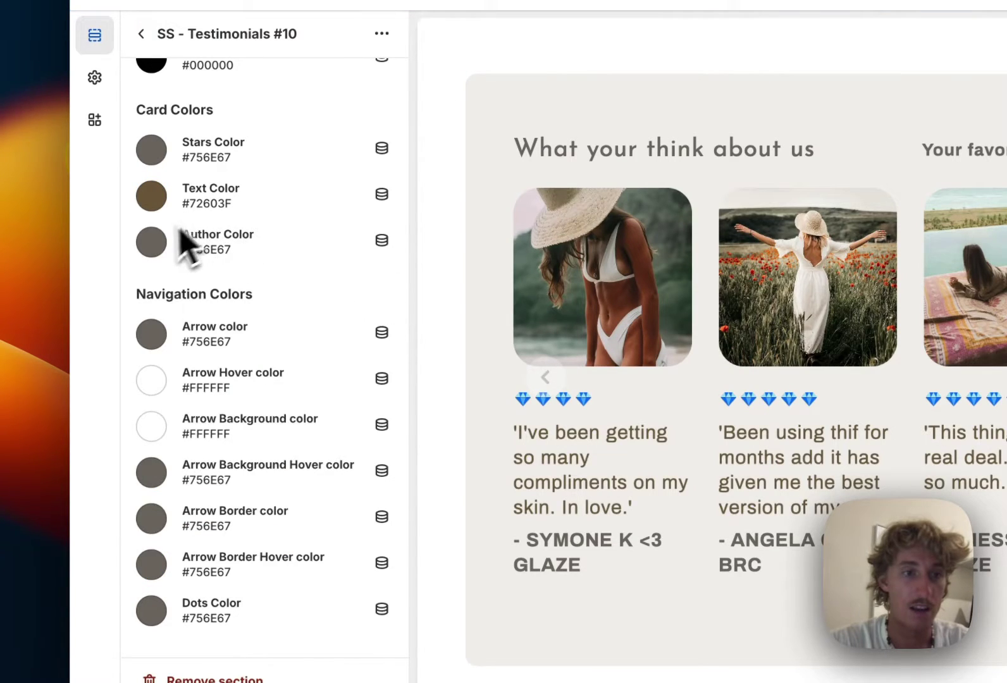
click(155, 247)
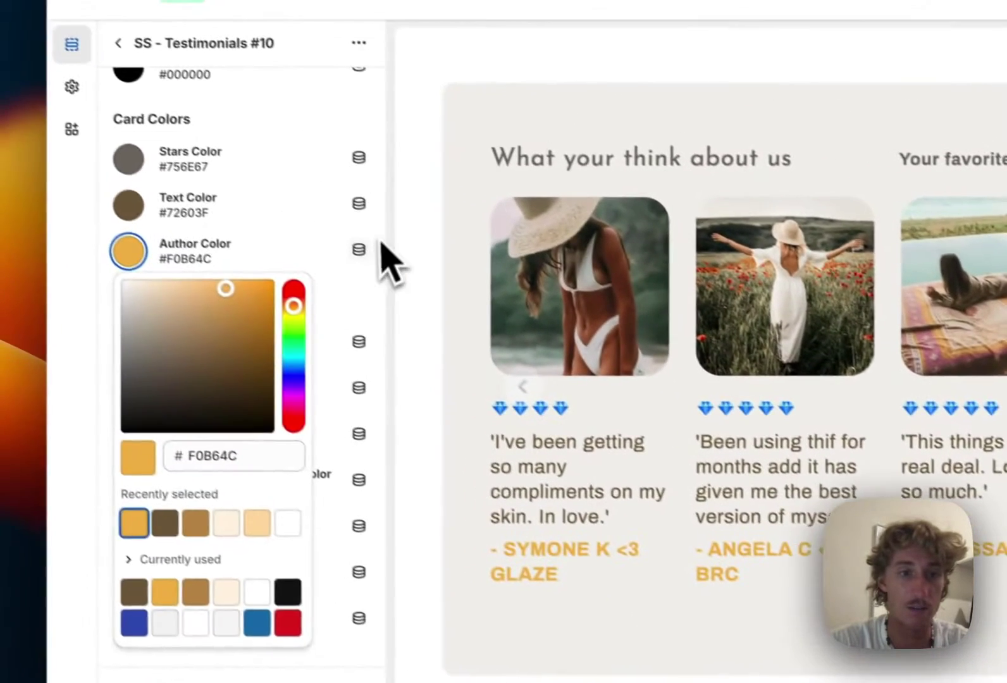
click(417, 272)
Change the Section Colors Heading Color to yellow.
scroll(404, 274, up, 3)
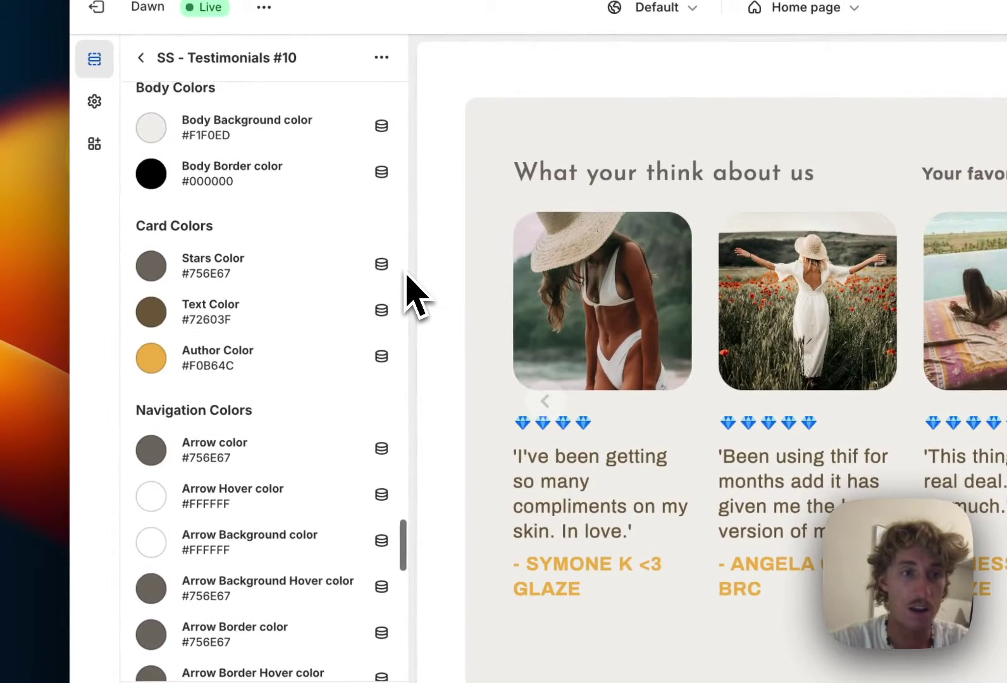
scroll(404, 274, down, 4)
scroll(404, 293, down, 5)
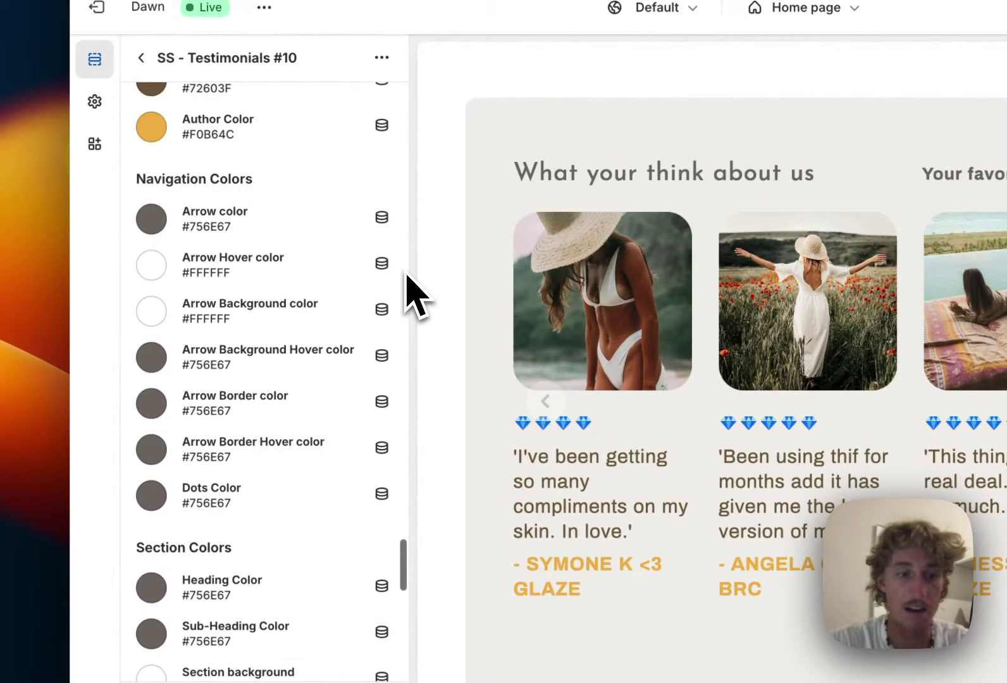
click(152, 498)
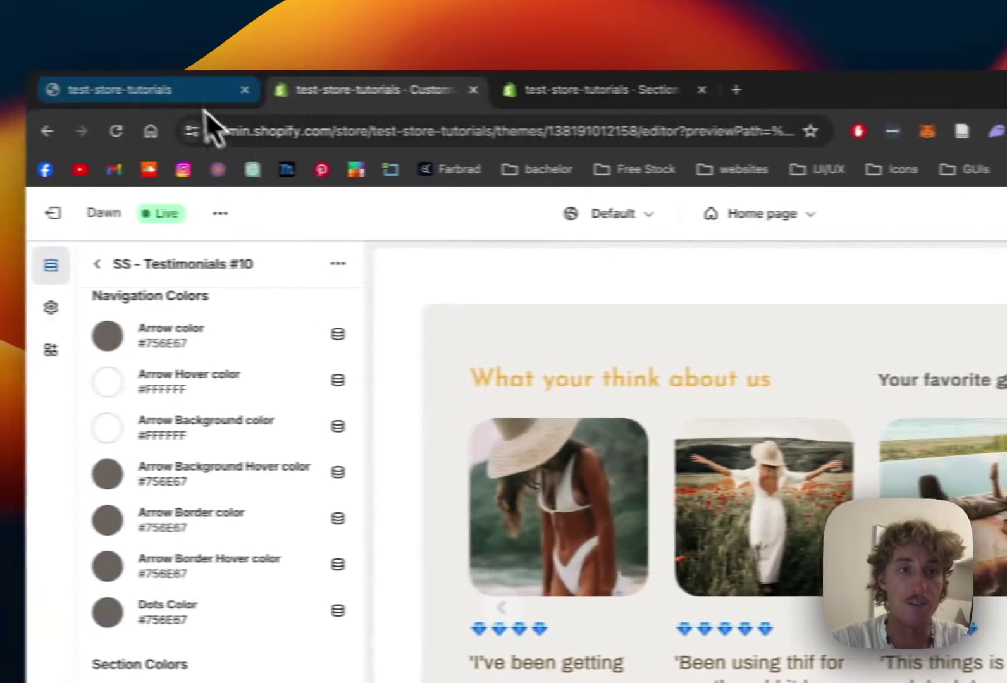
Reload the live storefront and scroll to the 'What your think about us' testimonial carousel.
click(46, 105)
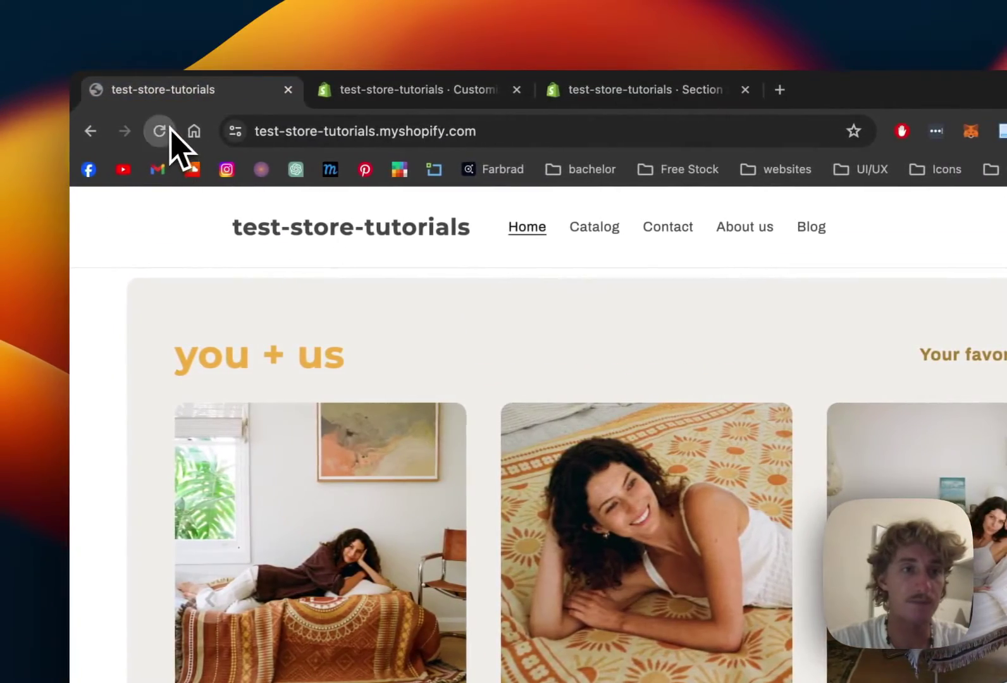
click(0, 131)
scroll(556, 484, down, 10)
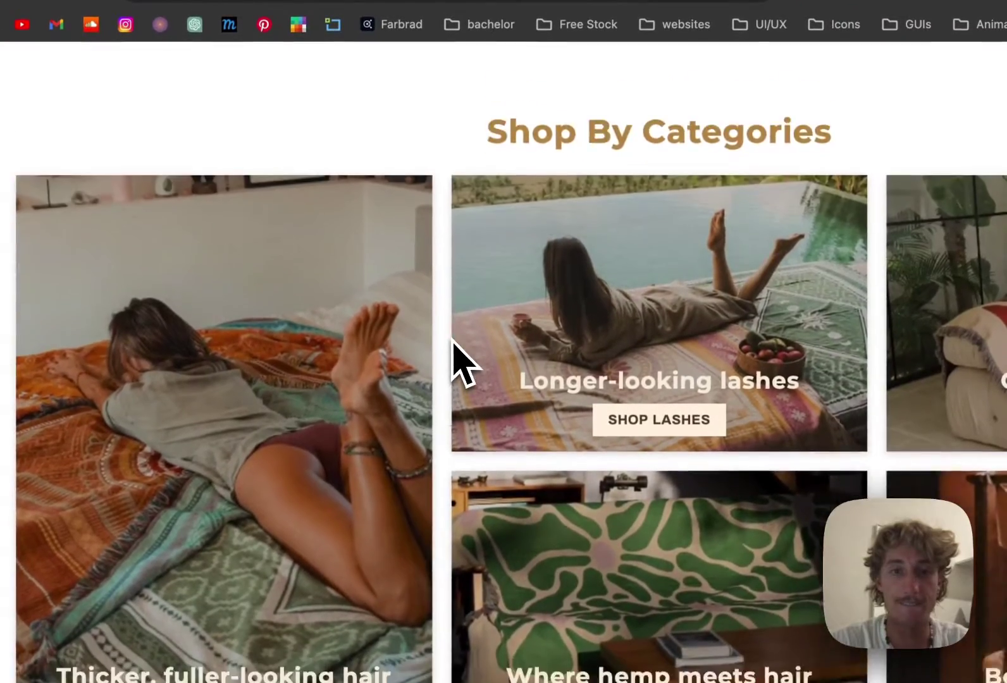
scroll(457, 363, down, 6)
scroll(457, 364, up, 1)
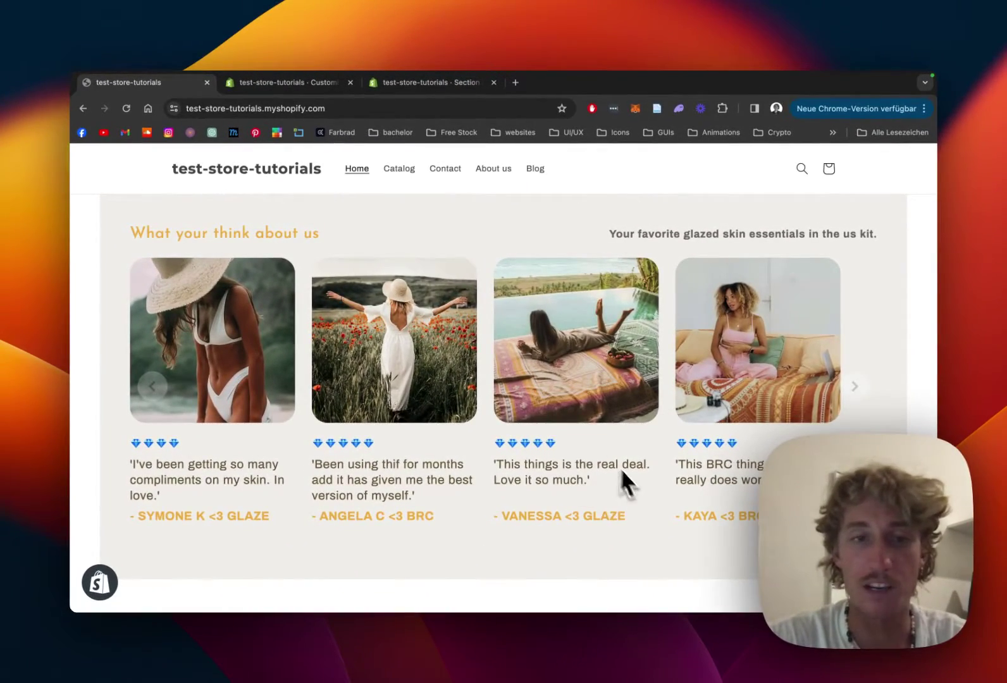
scroll(590, 445, up, 2)
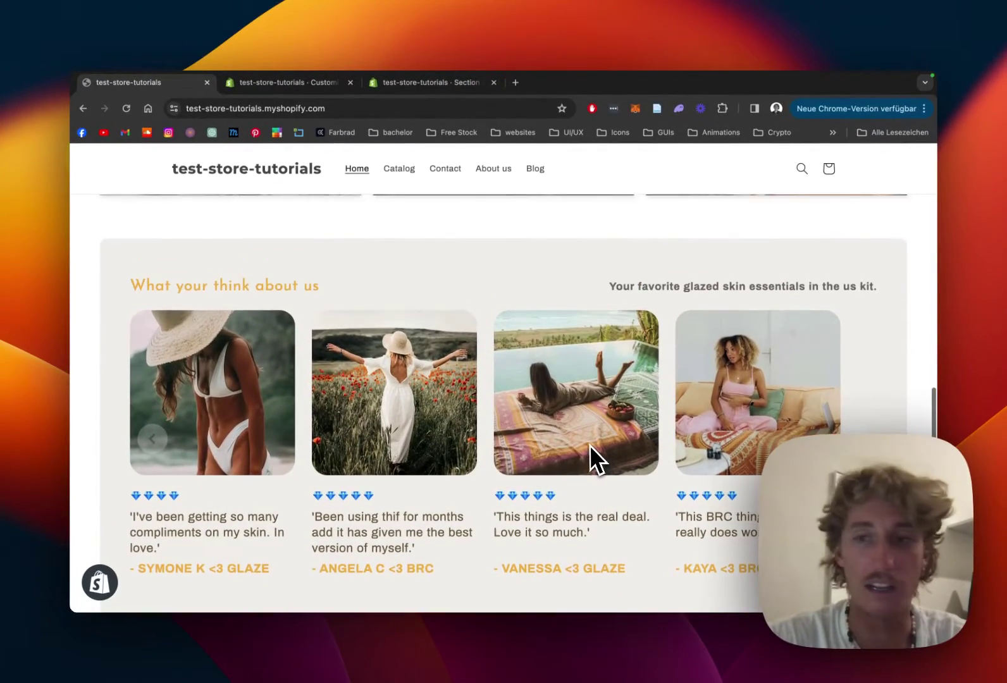
scroll(589, 446, down, 1)
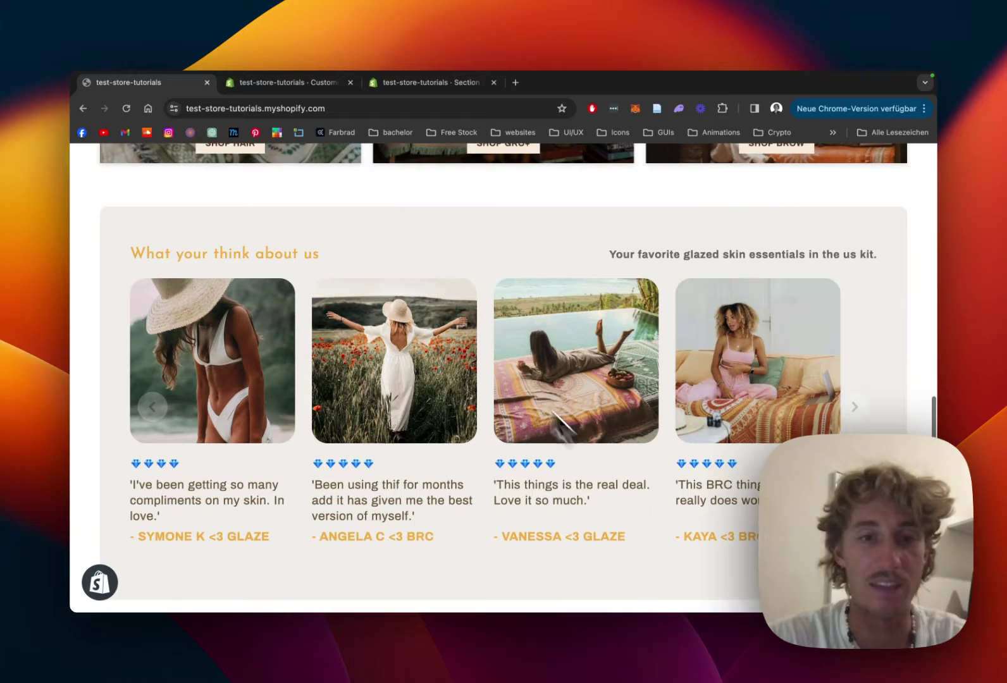
scroll(445, 310, down, 1)
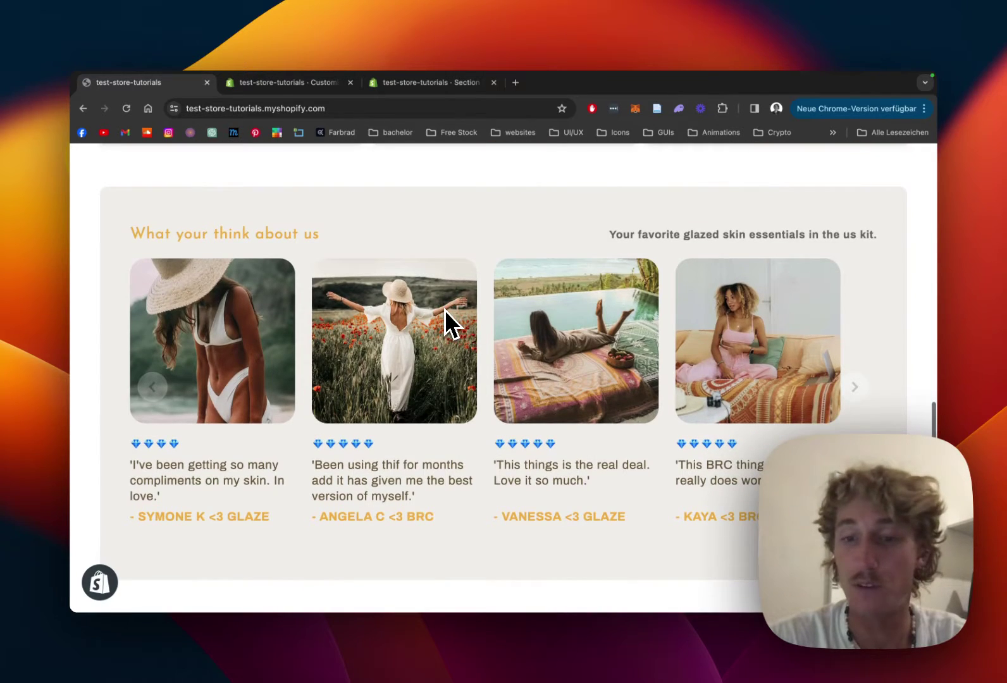